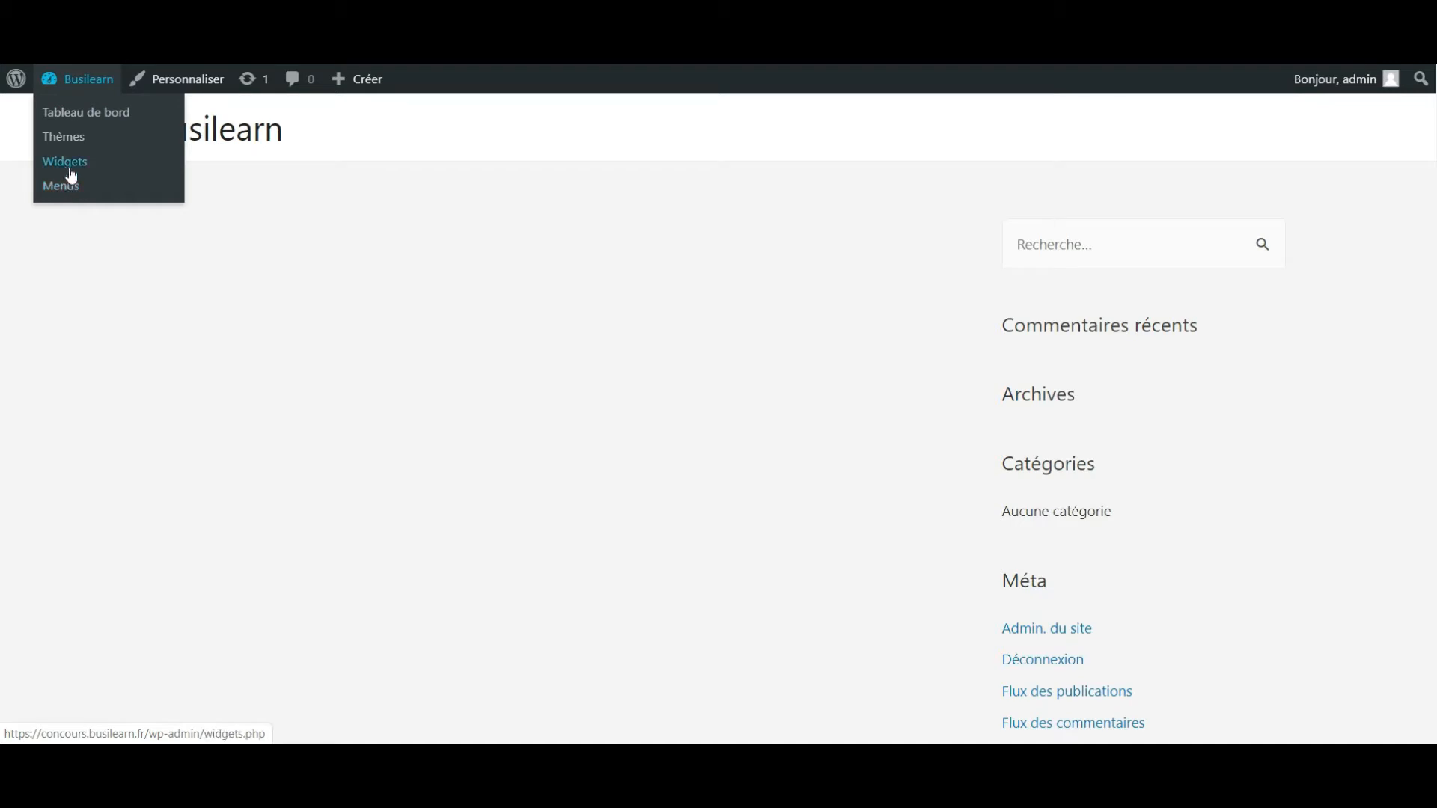
# Create a new WordPress navigation menu named "Menu principal" from the site's administration
pyautogui.click(83, 110)
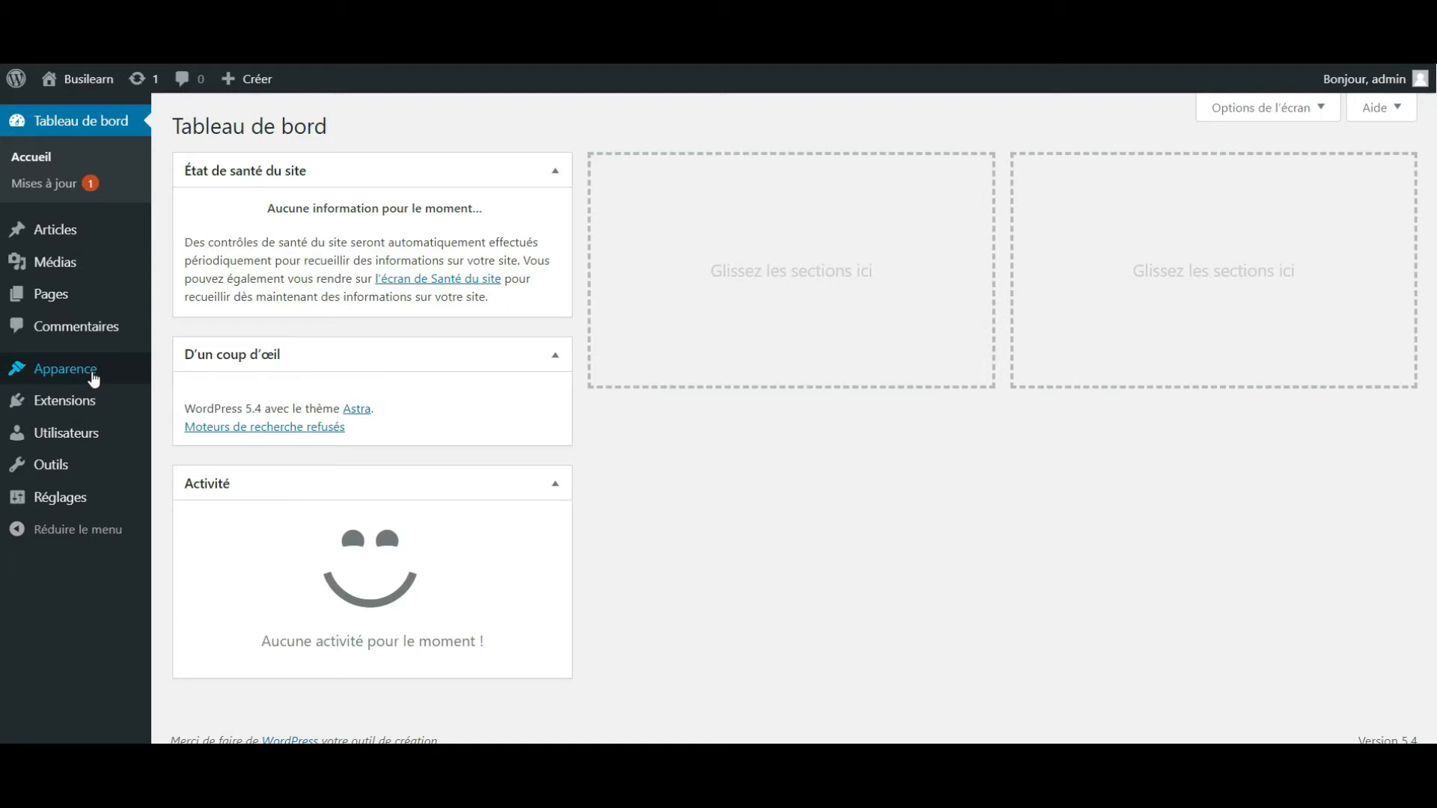
pyautogui.moveTo(87, 379)
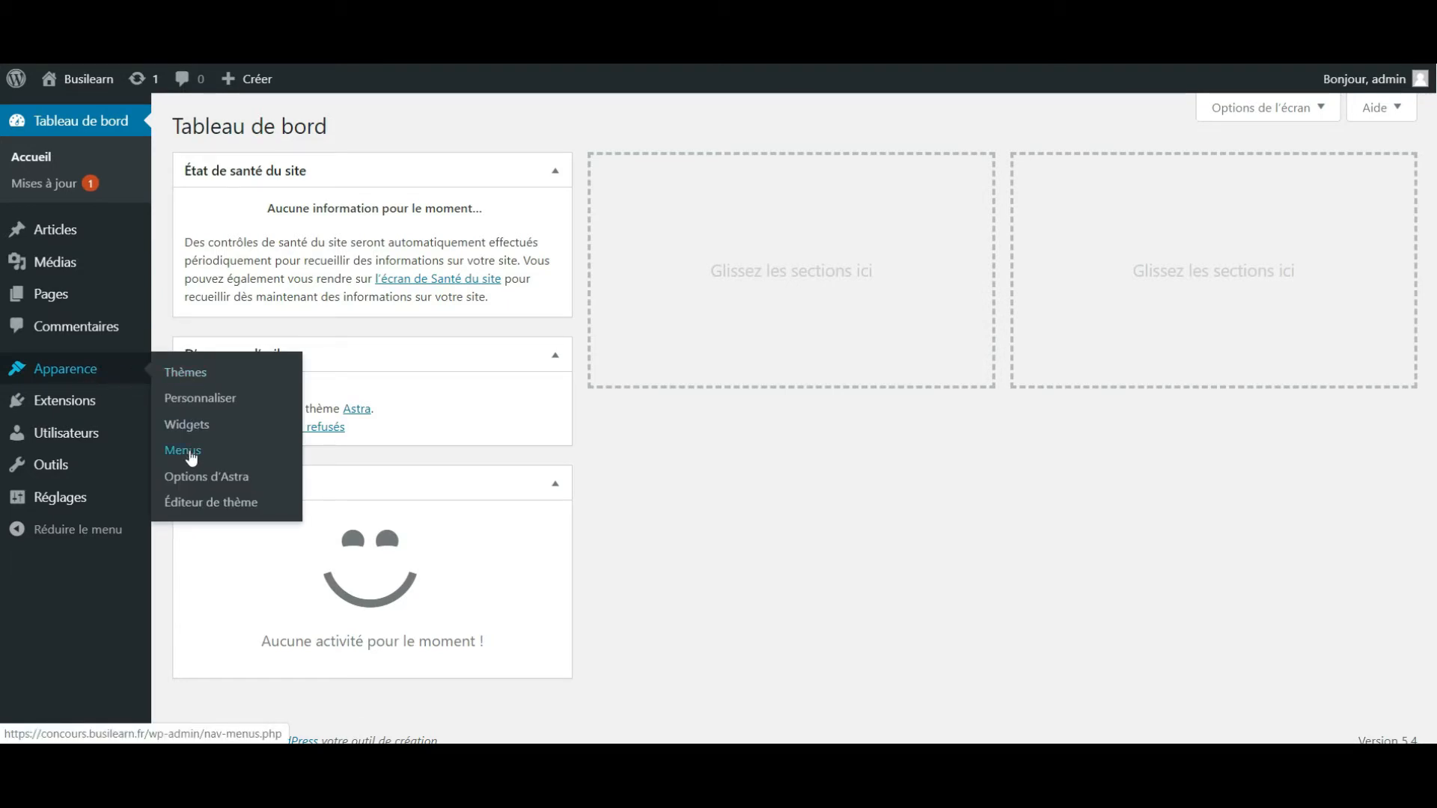
pyautogui.click(191, 453)
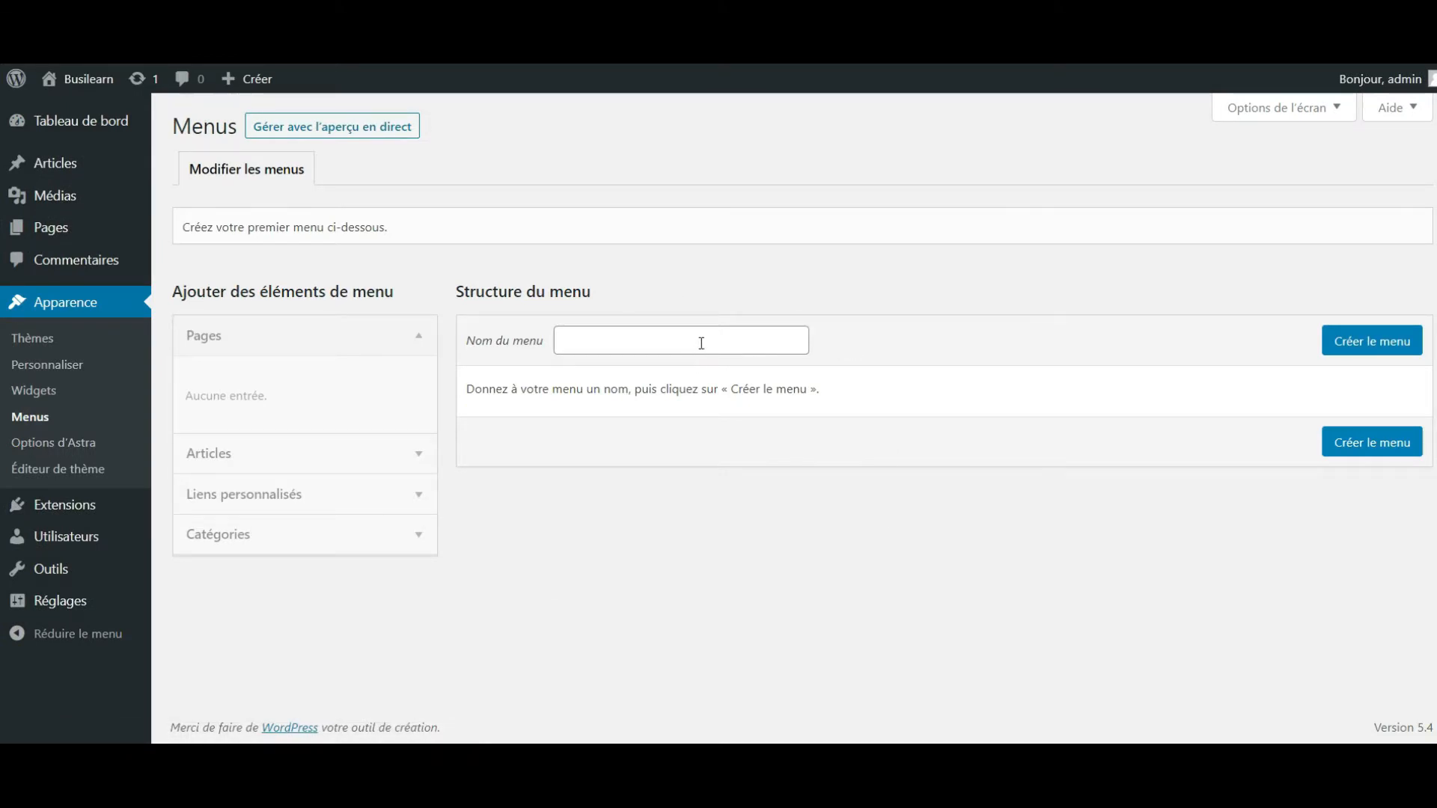
pyautogui.click(655, 337)
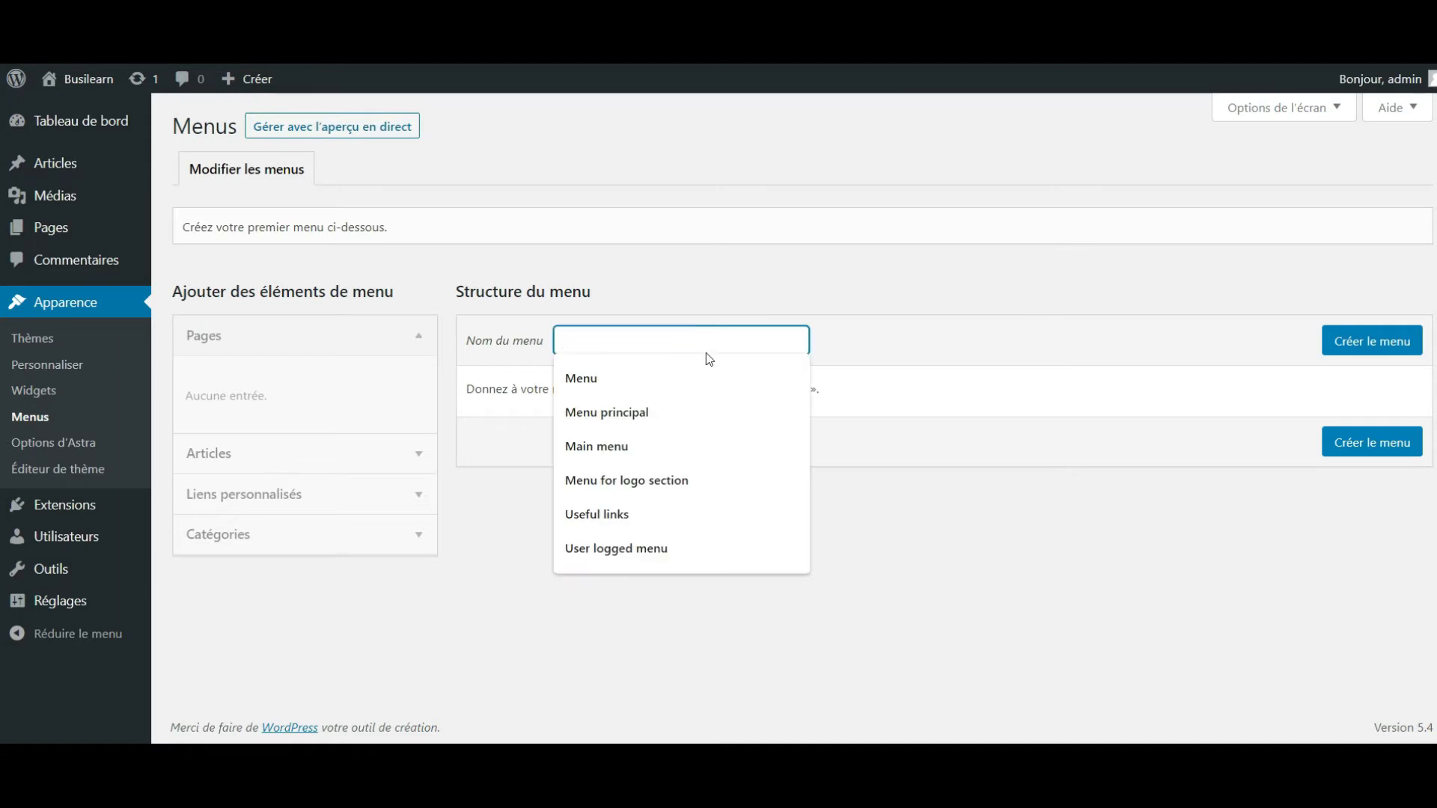
pyautogui.click(716, 410)
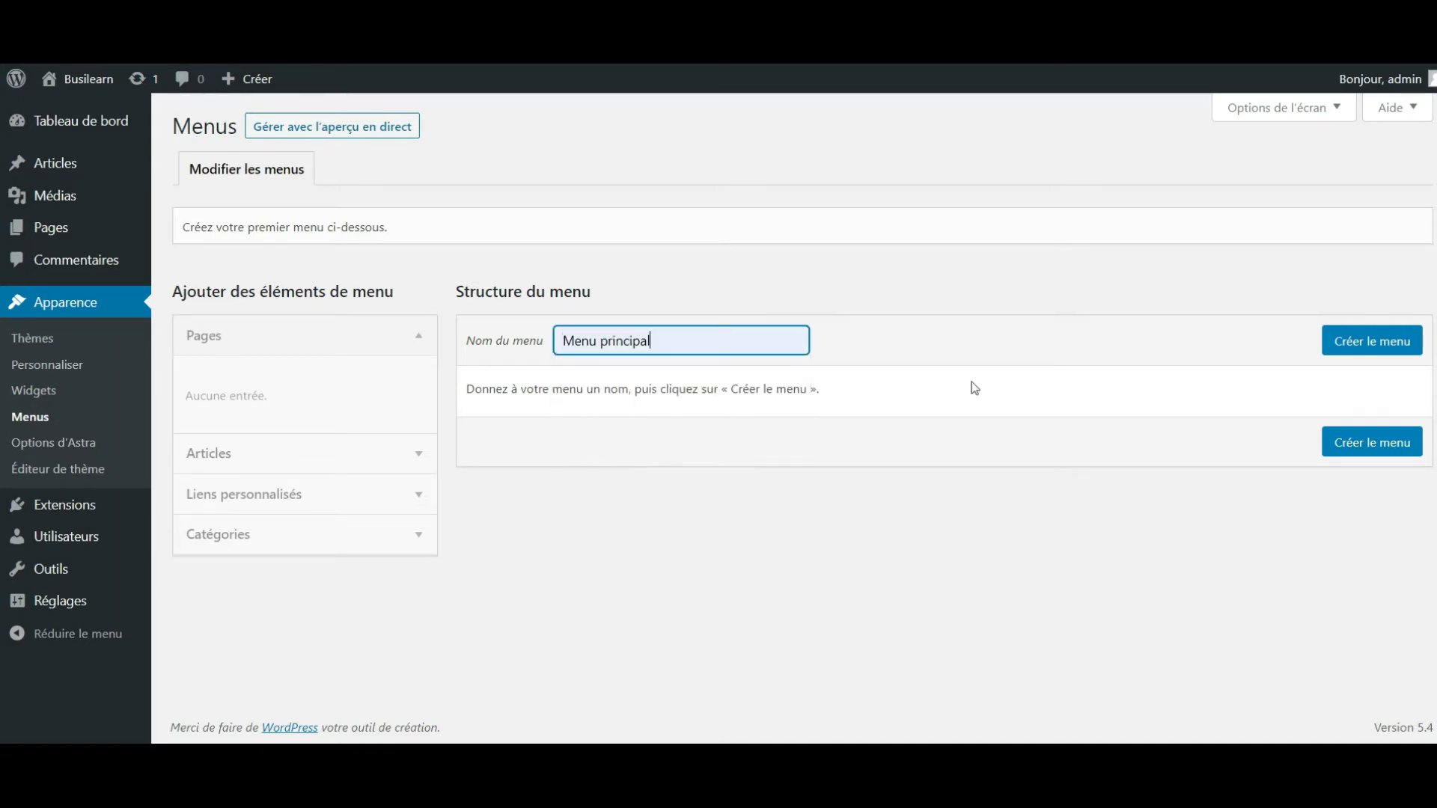
pyautogui.click(1373, 348)
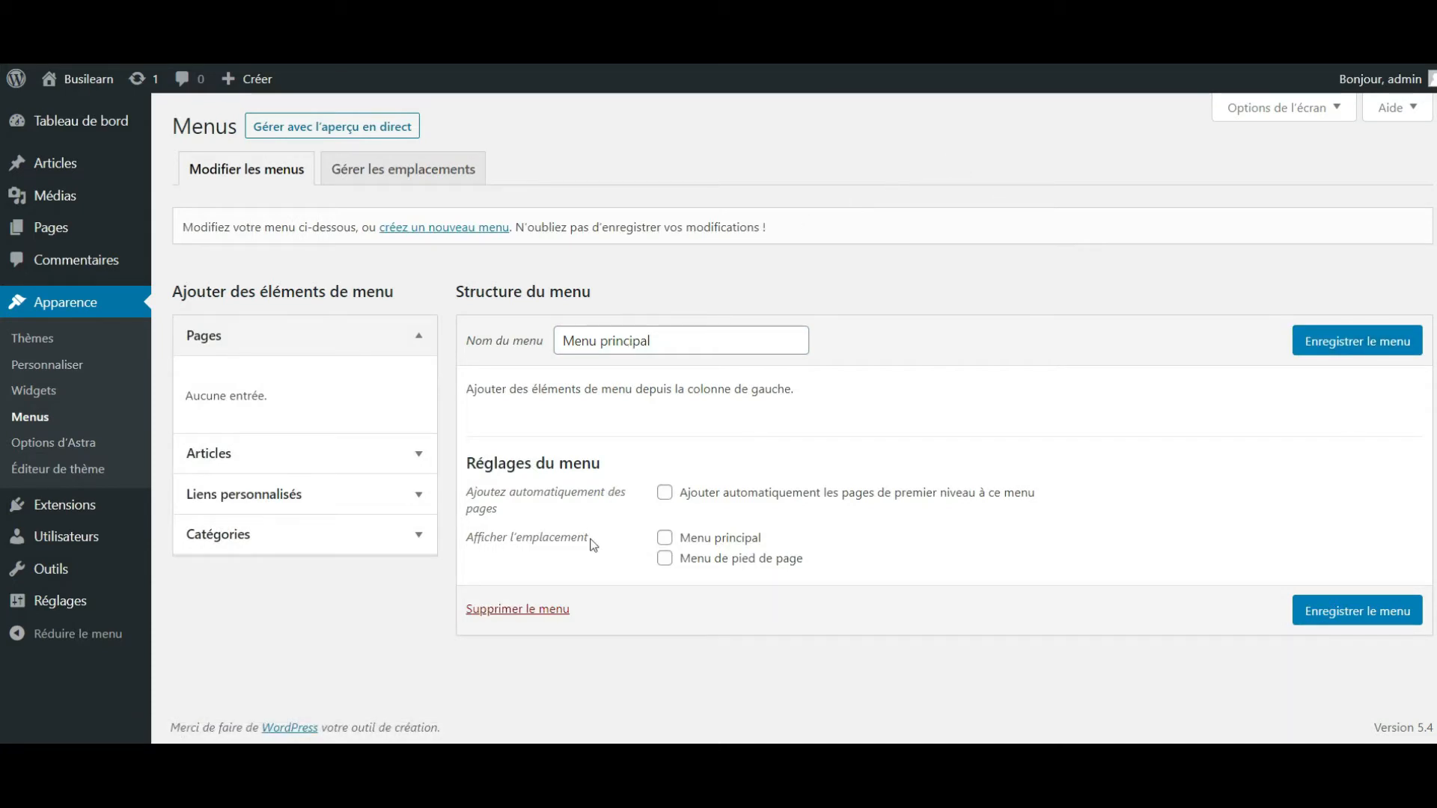
# Assign the new menu to the "Menu principal" display location in its settings
pyautogui.moveTo(592, 541); pyautogui.dragTo(506, 548)
pyautogui.click(469, 546)
pyautogui.click(666, 540)
pyautogui.moveTo(589, 535); pyautogui.dragTo(465, 536)
pyautogui.click(623, 539)
# Add the FAQ page from the full list of pages to the menu structure
pyautogui.click(413, 494)
pyautogui.click(417, 417)
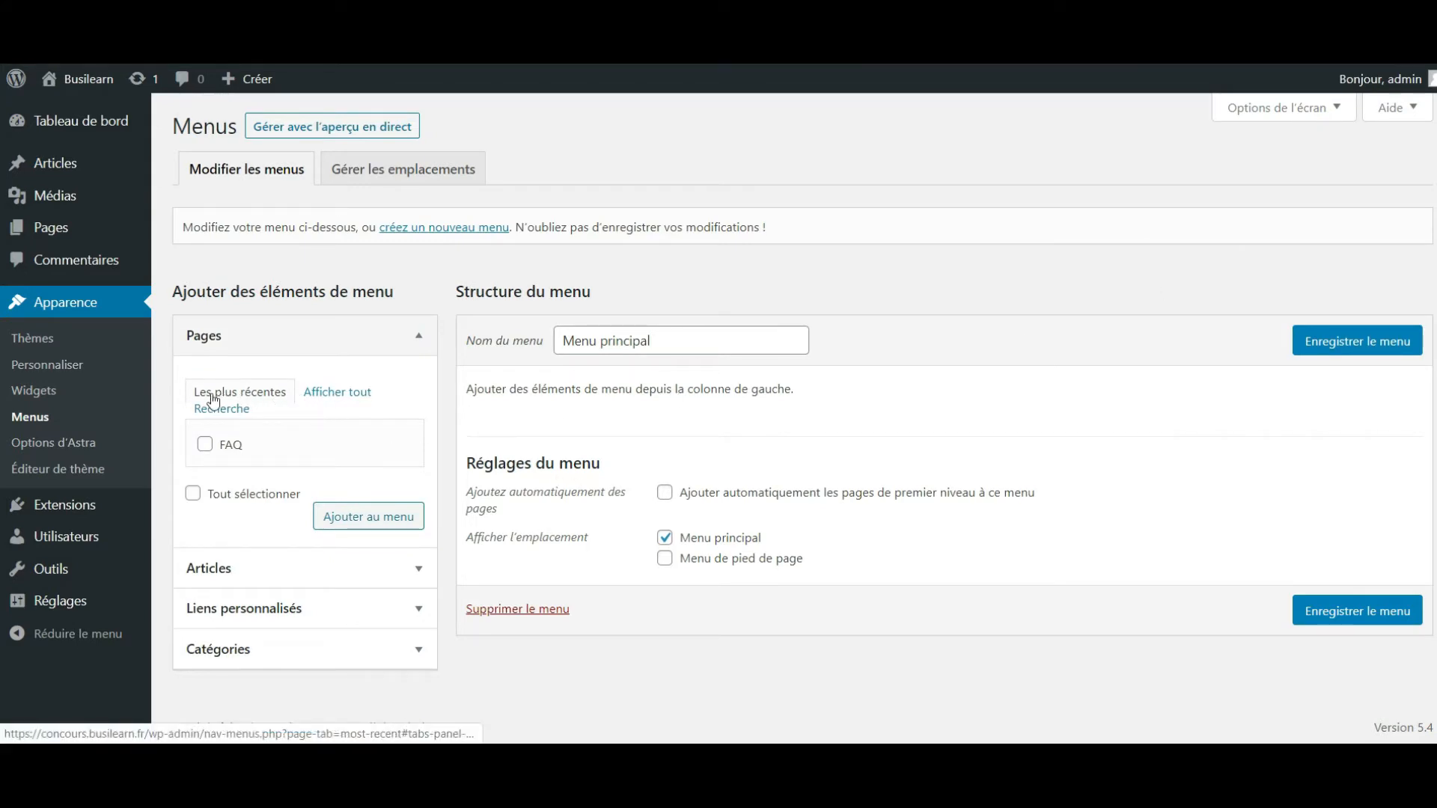
pyautogui.click(341, 398)
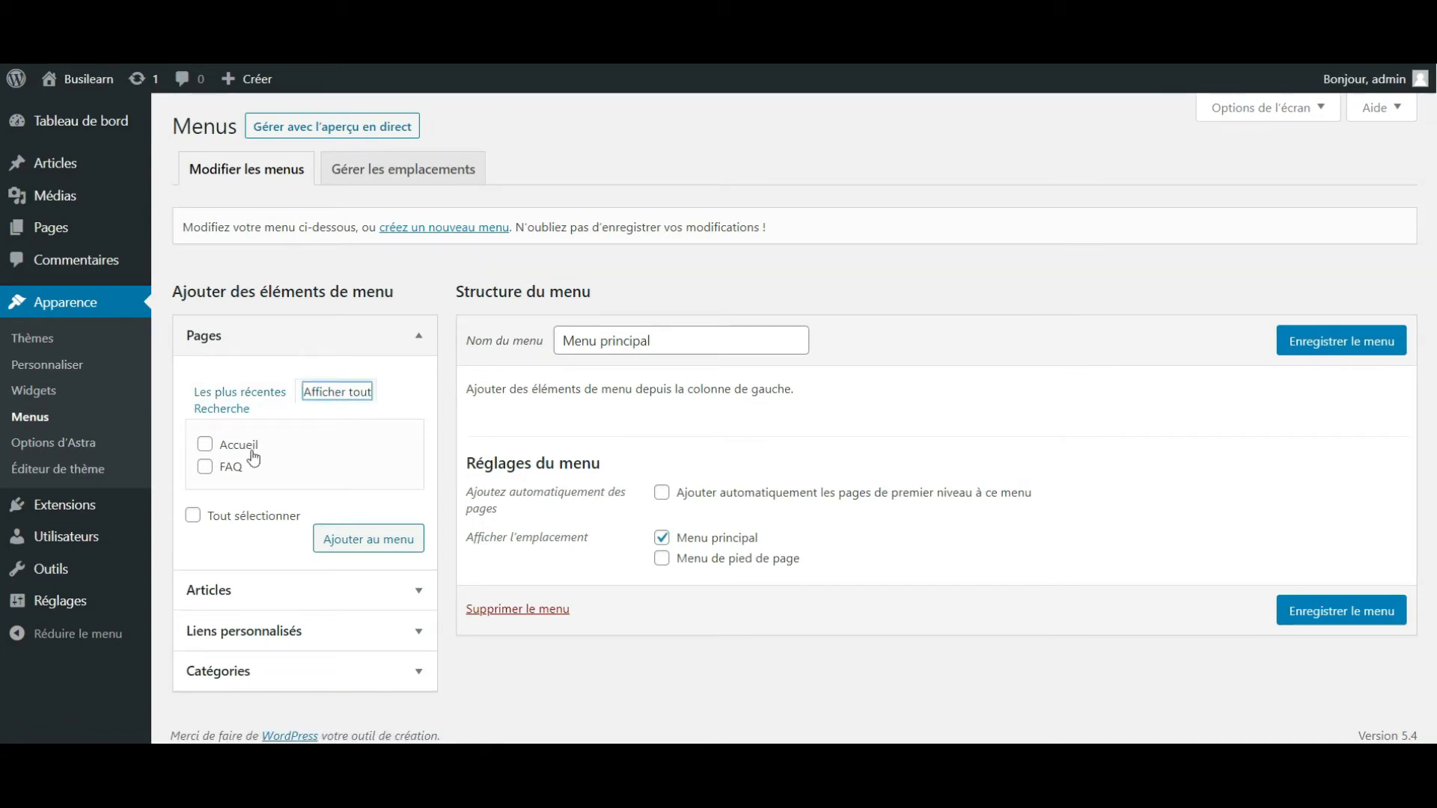
pyautogui.click(206, 468)
pyautogui.click(366, 541)
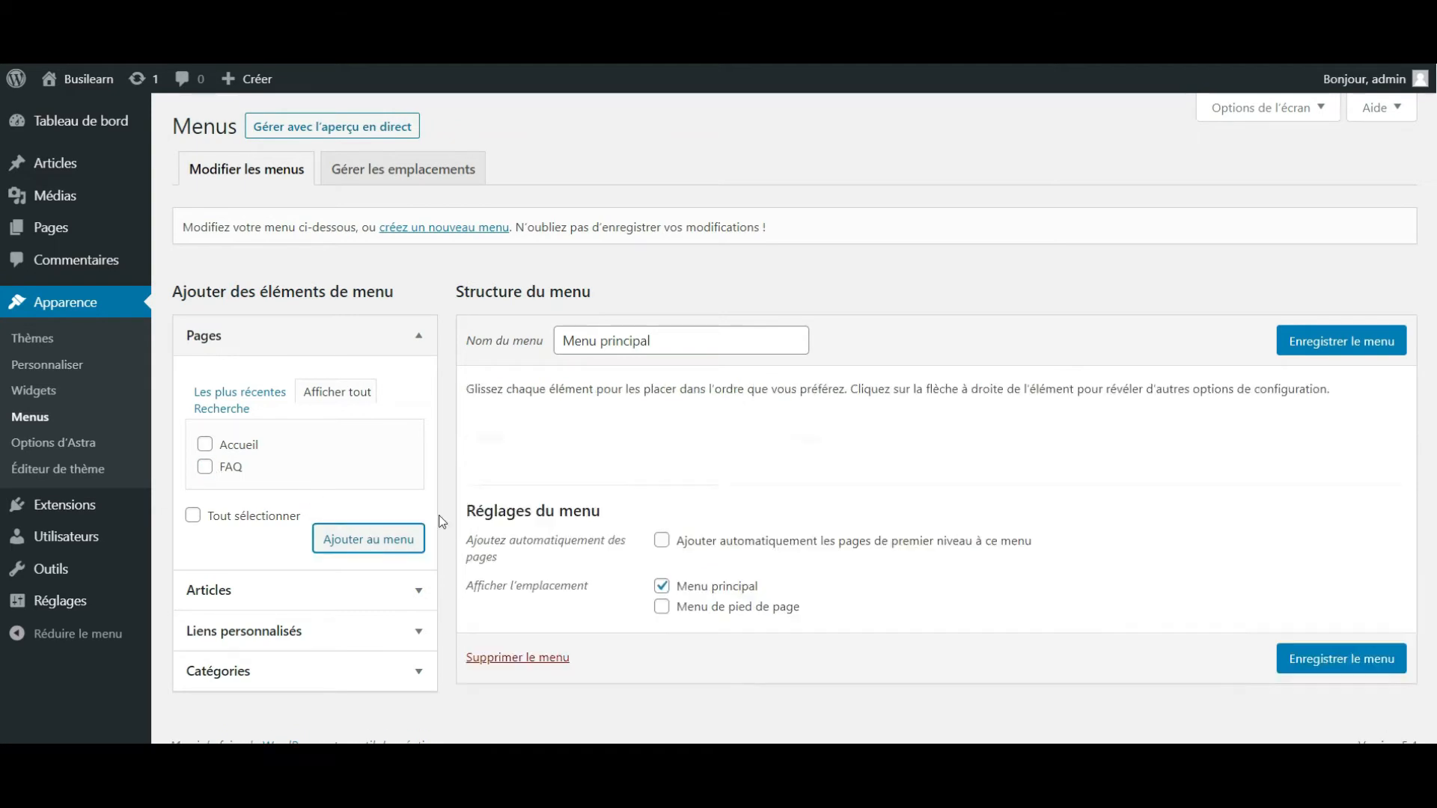
pyautogui.scroll(-1, 441, 425)
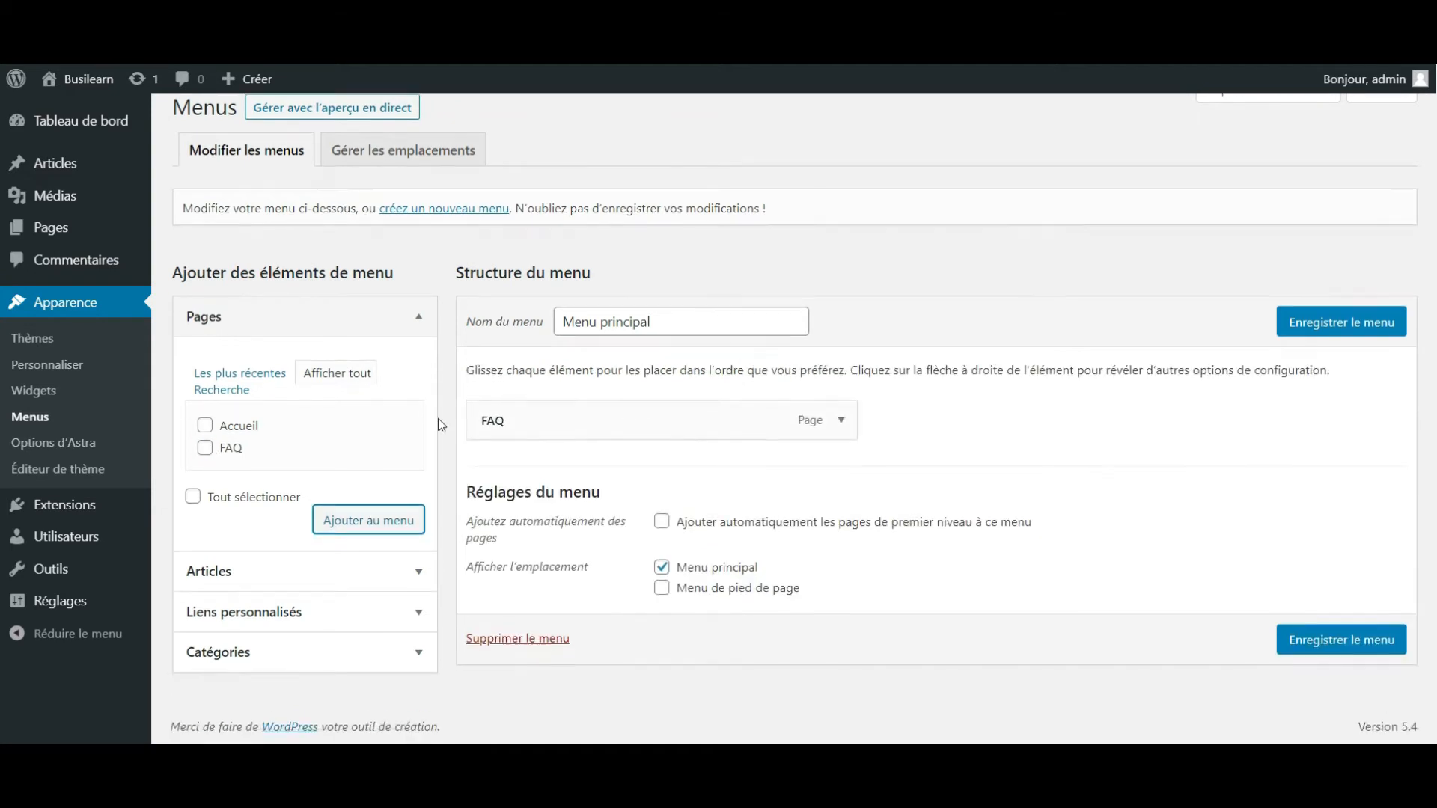
pyautogui.click(416, 572)
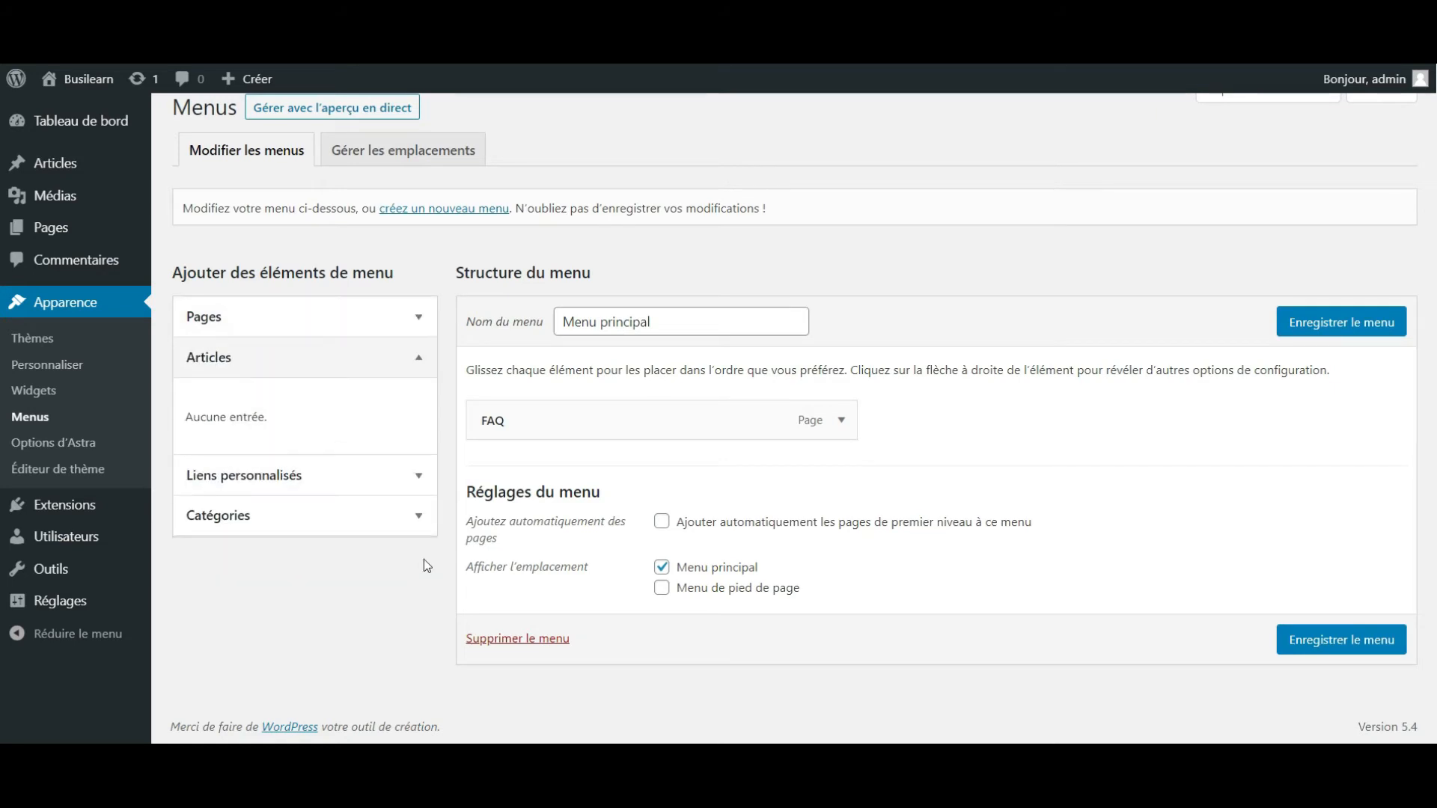
pyautogui.click(419, 358)
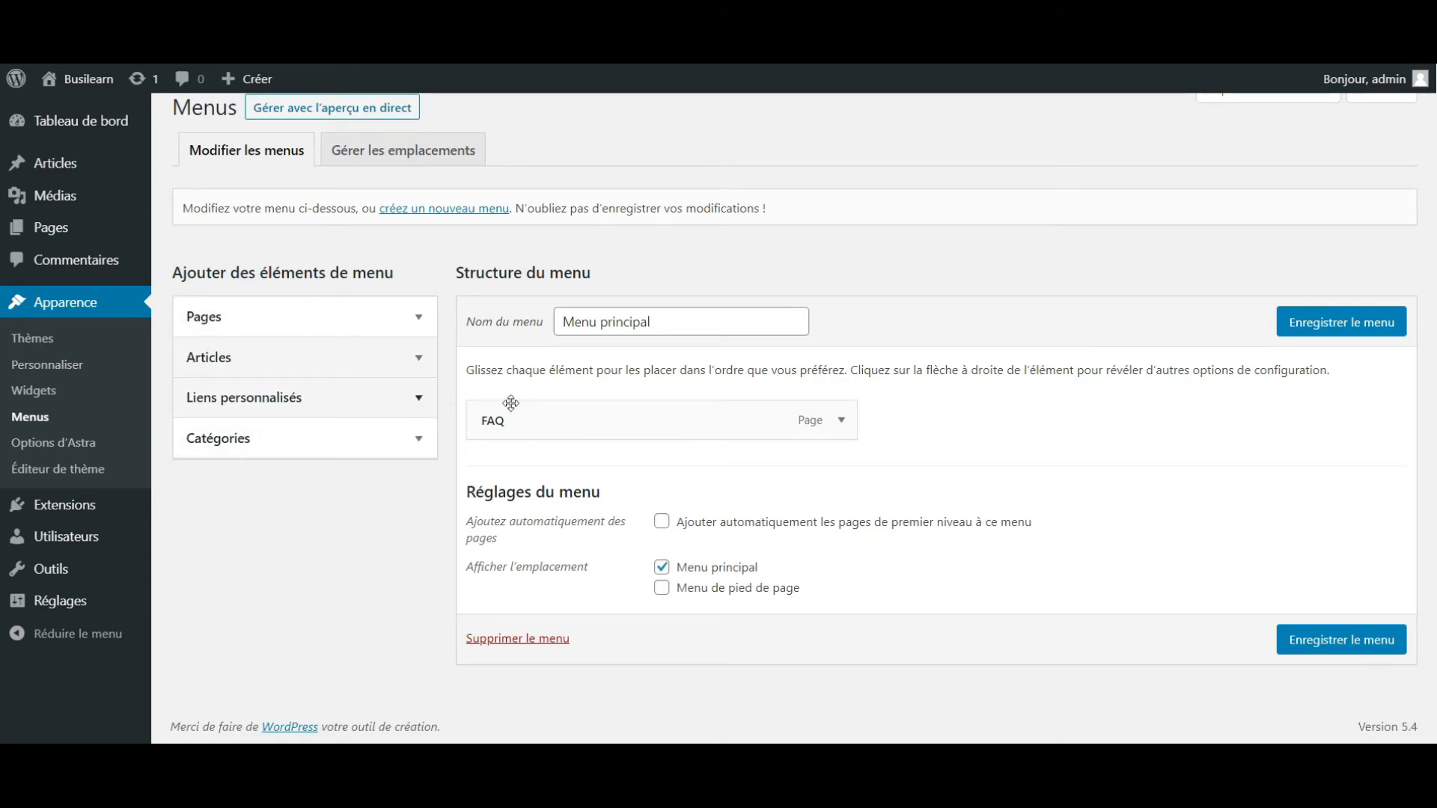
pyautogui.click(408, 395)
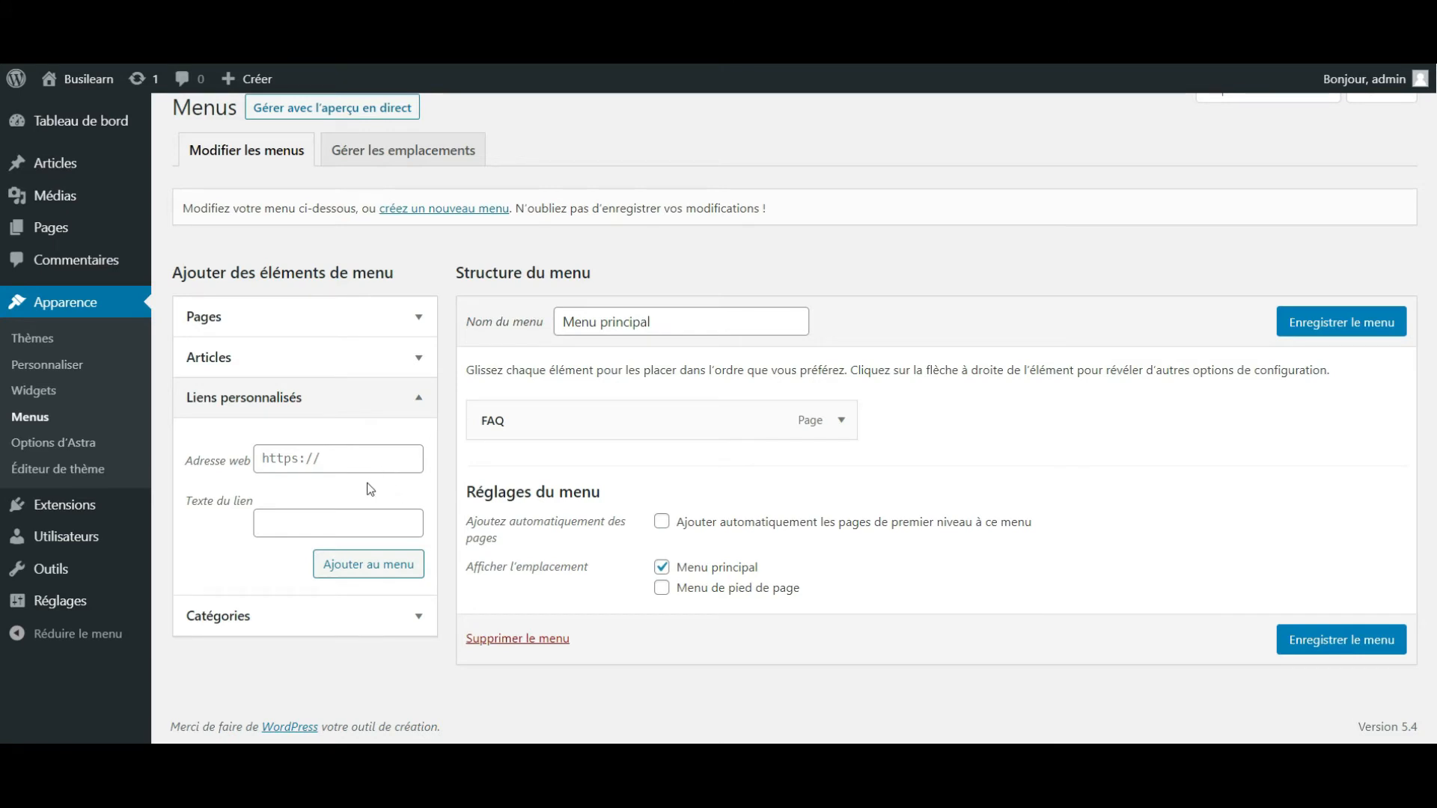
pyautogui.click(313, 528)
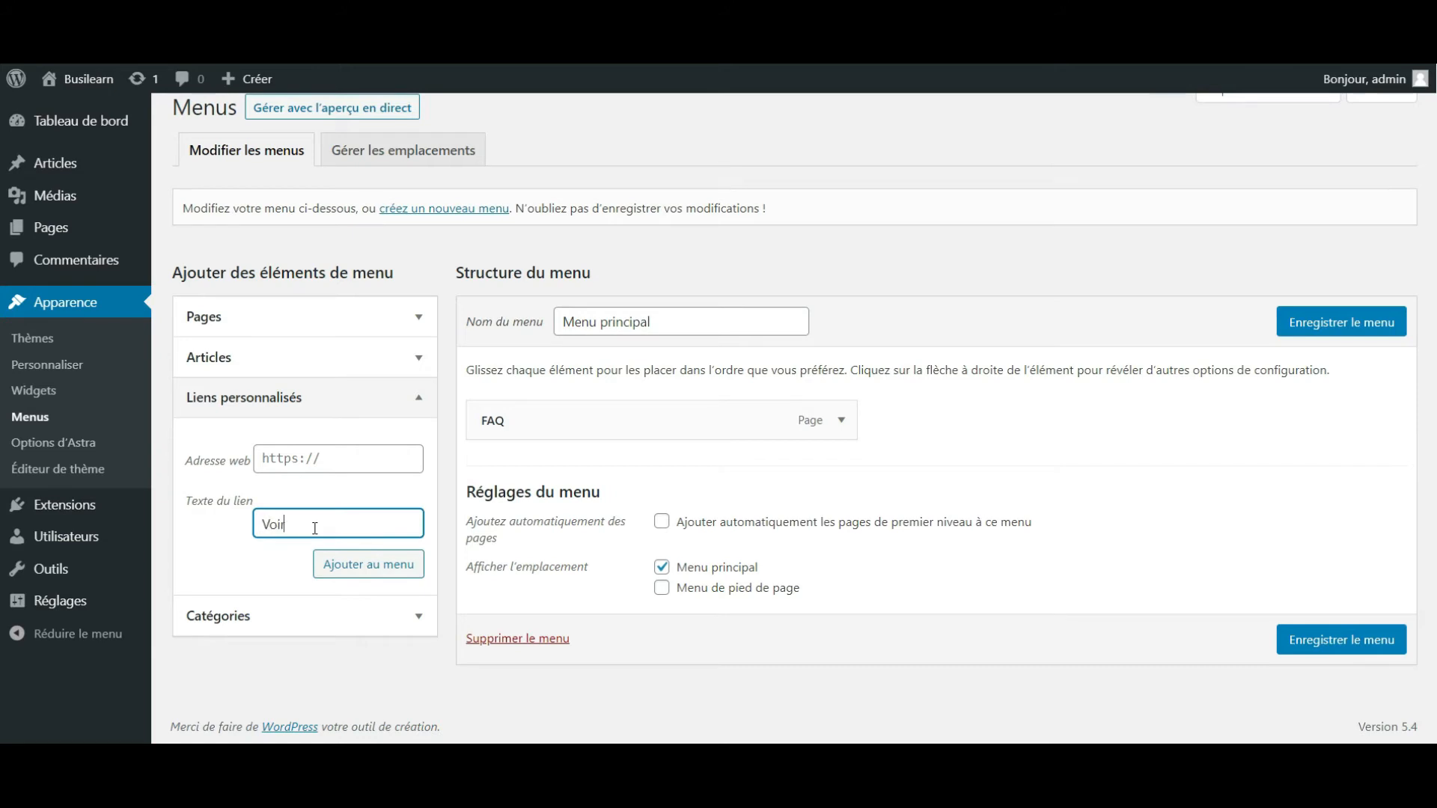
pyautogui.write('Voir mon autre site')
pyautogui.click(288, 458)
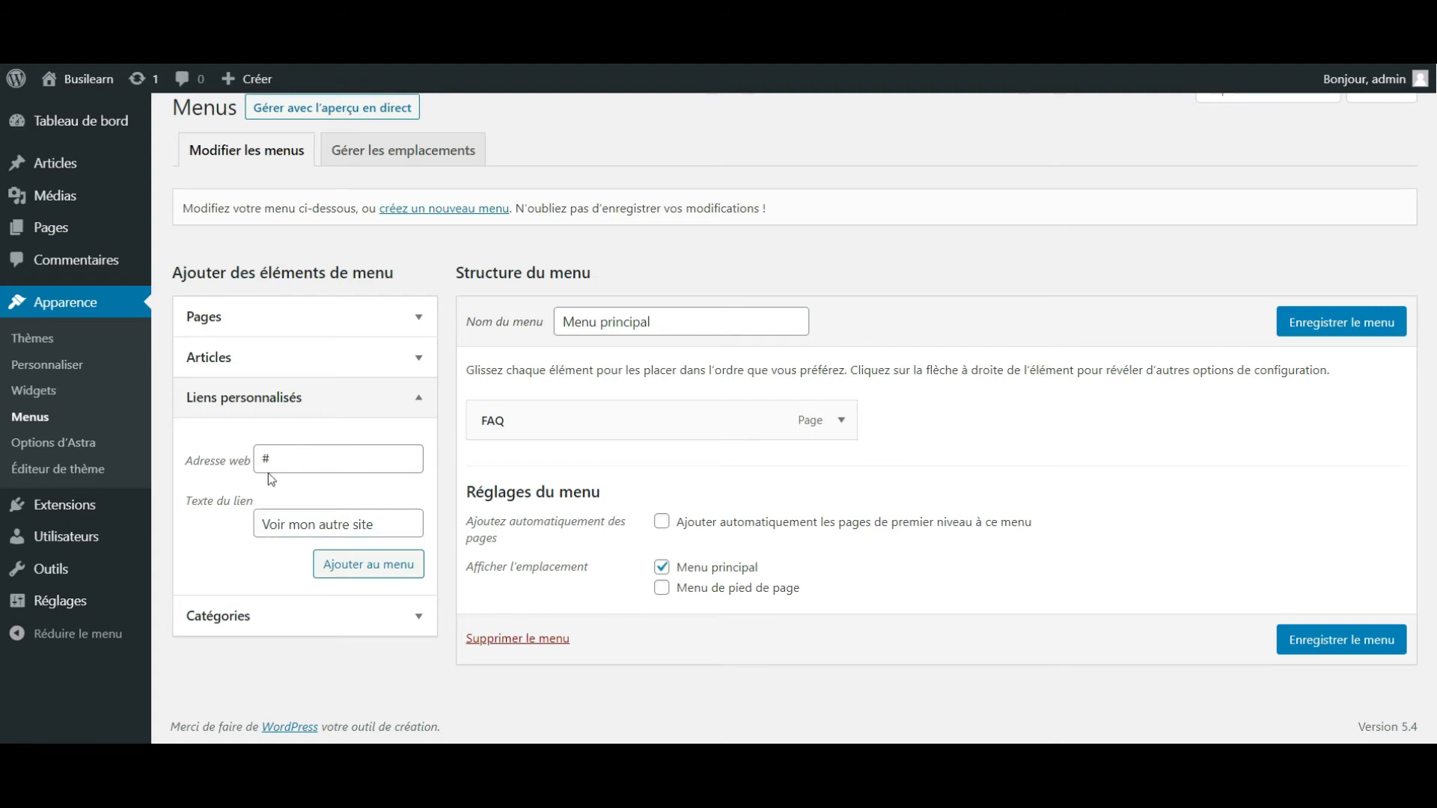
pyautogui.write('#')
pyautogui.click(280, 456)
pyautogui.press('BackSpace')
pyautogui.write('https://google.fr')
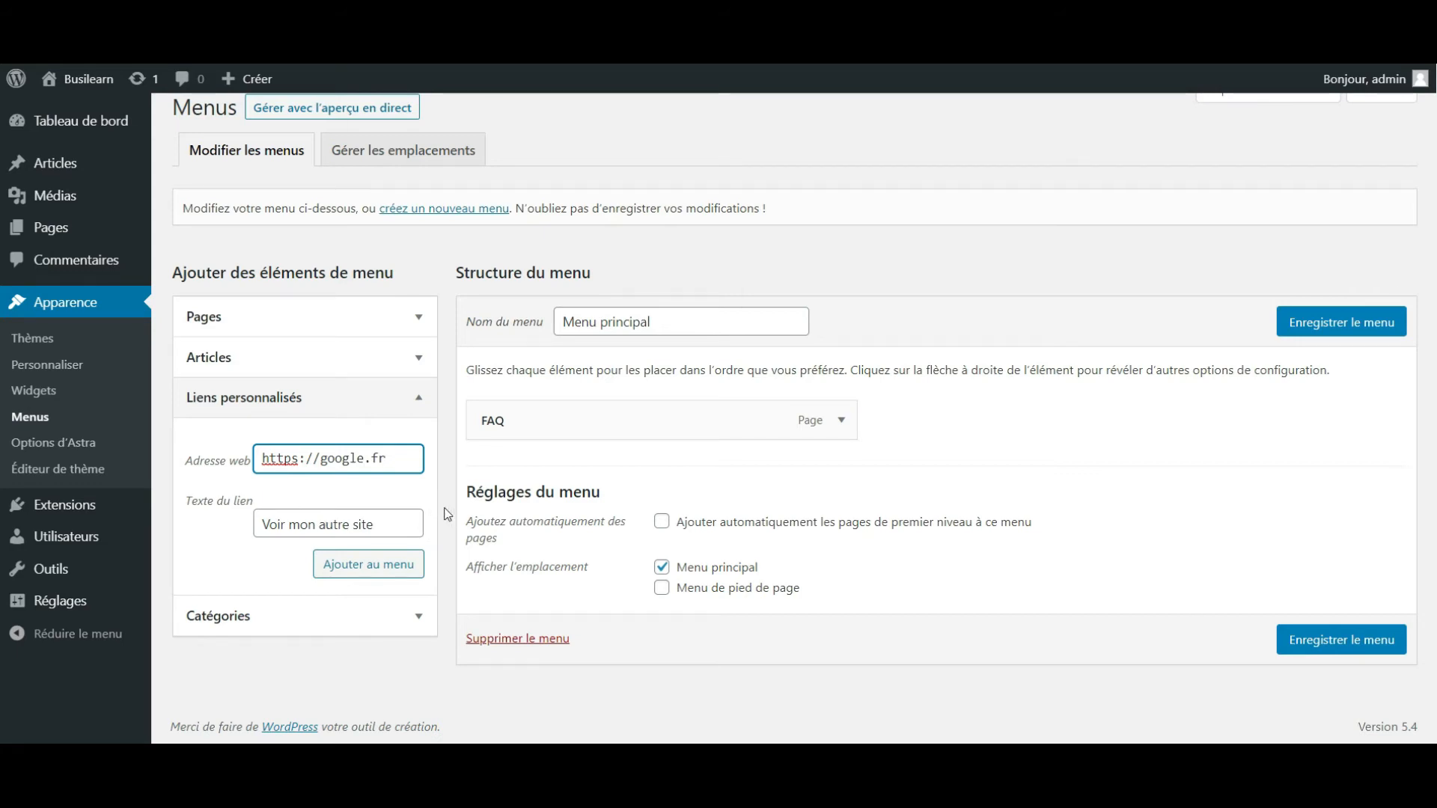
pyautogui.click(366, 568)
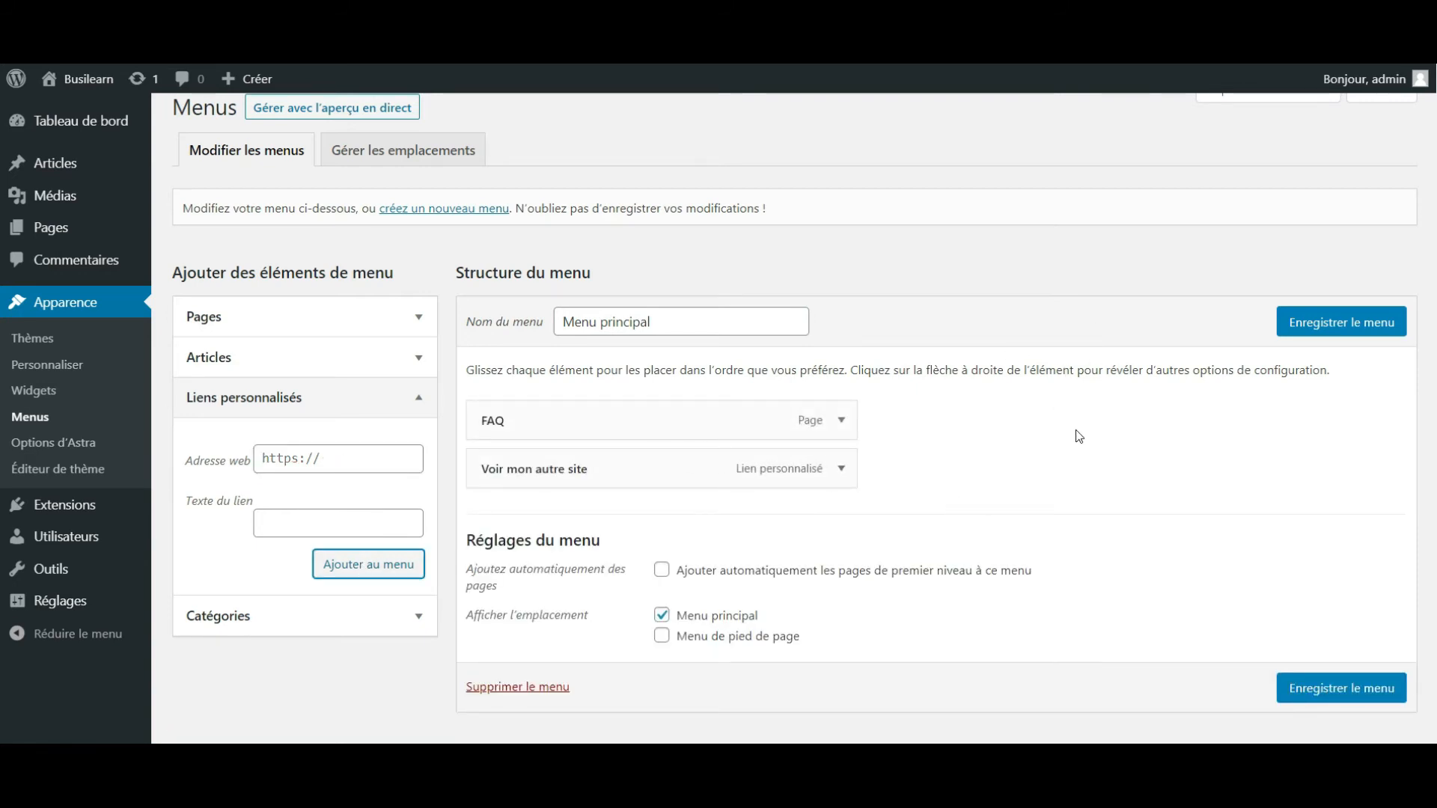
# Save the menu and open the FAQ page from the live site's header menu
pyautogui.click(1343, 331)
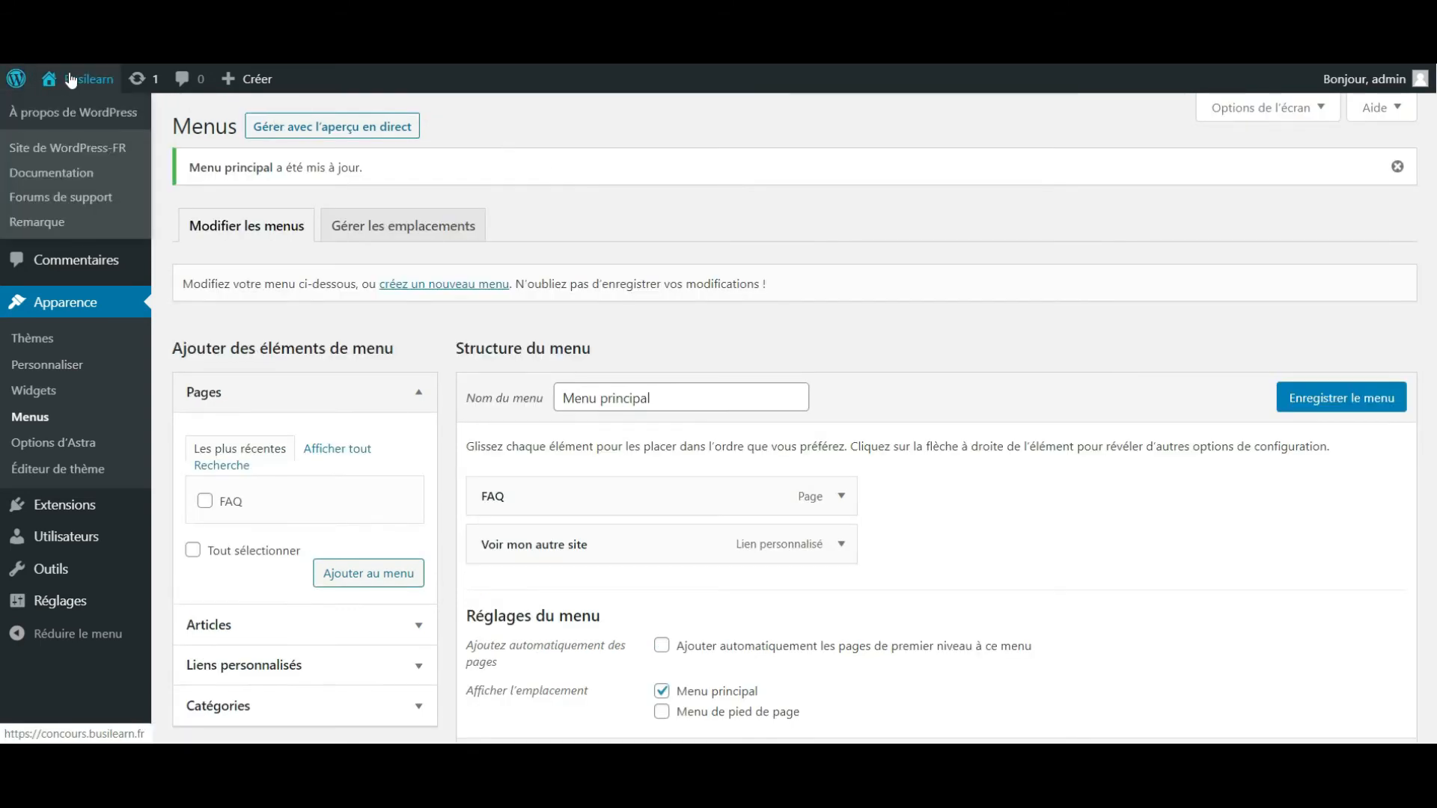
pyautogui.click(83, 114)
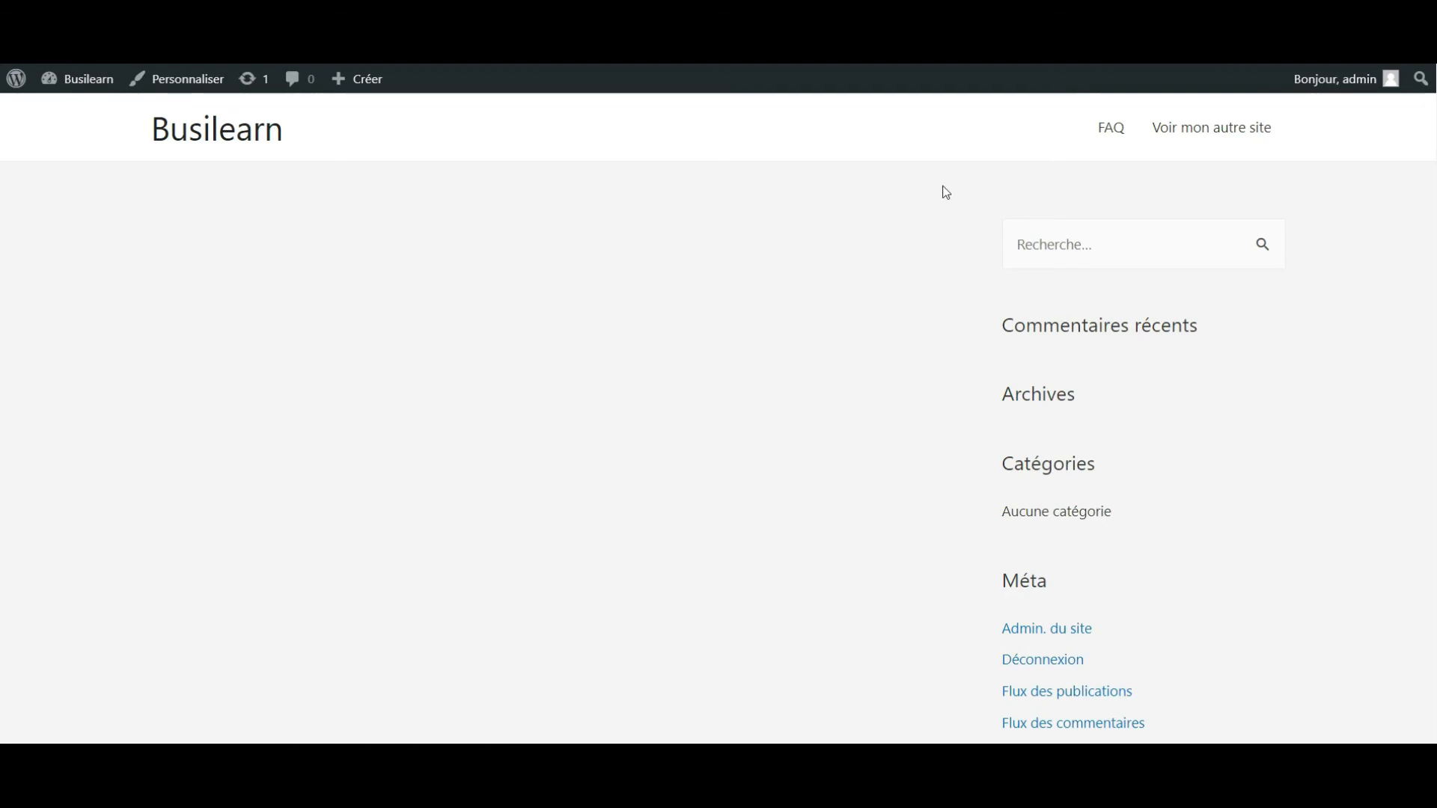
pyautogui.click(1113, 133)
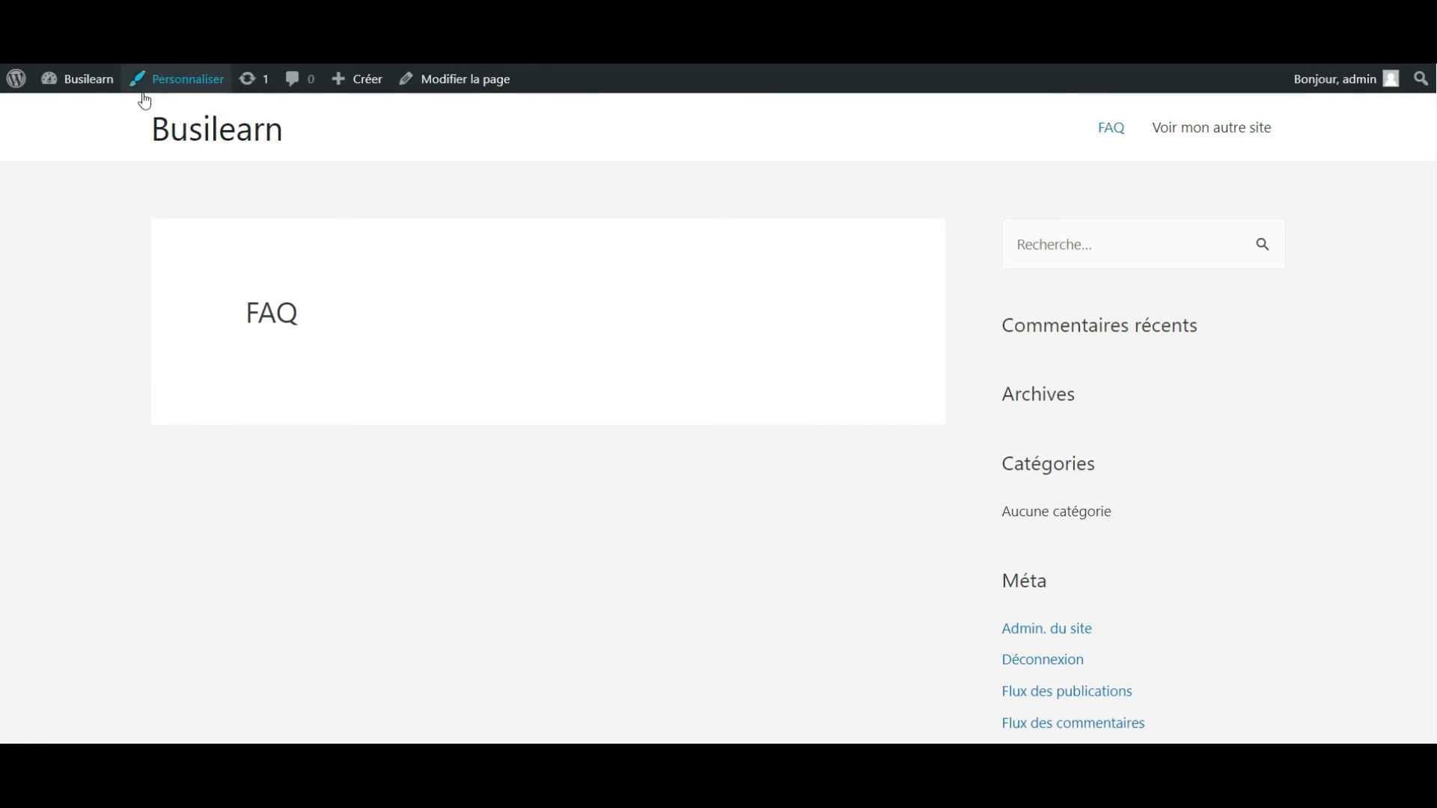
pyautogui.moveTo(80, 84)
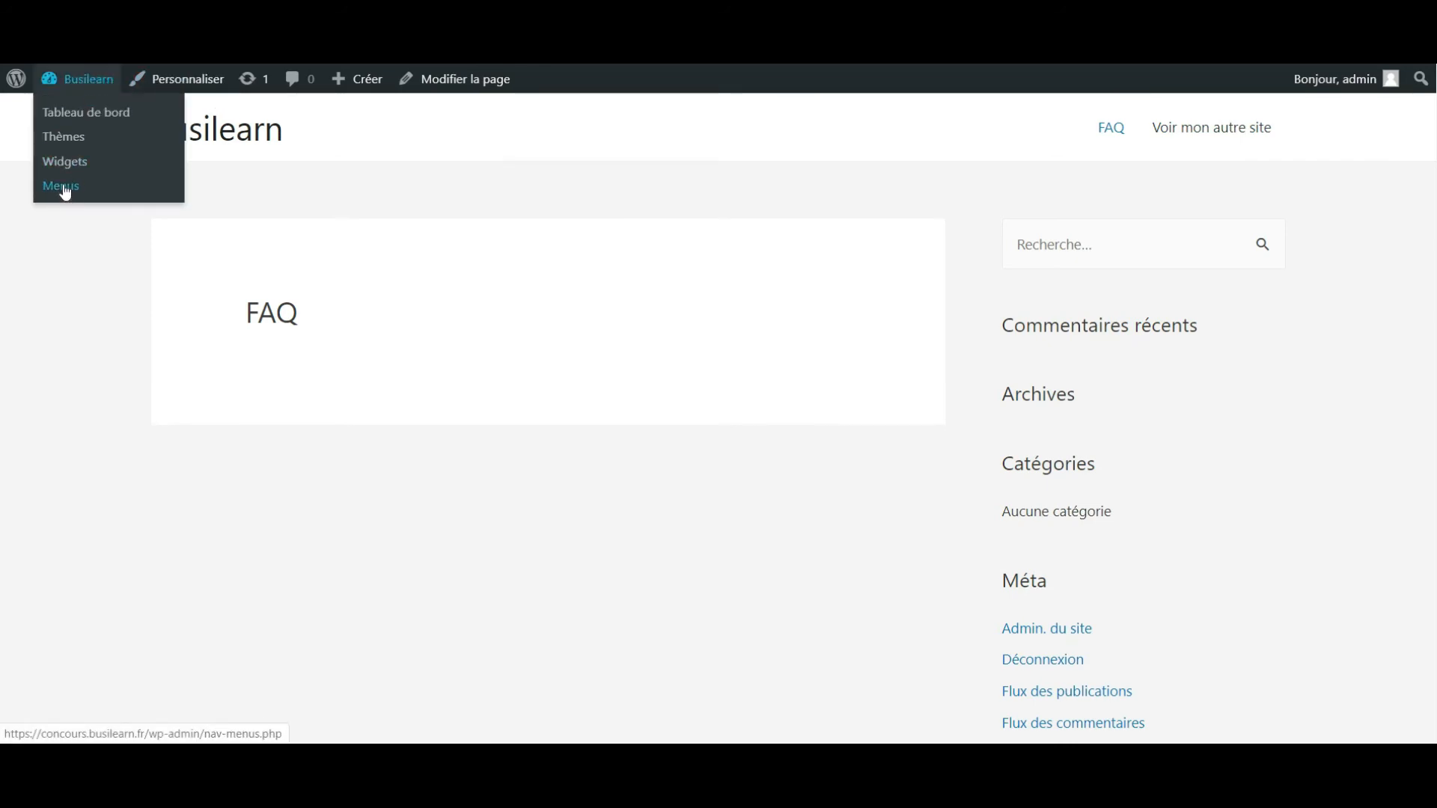
pyautogui.click(65, 191)
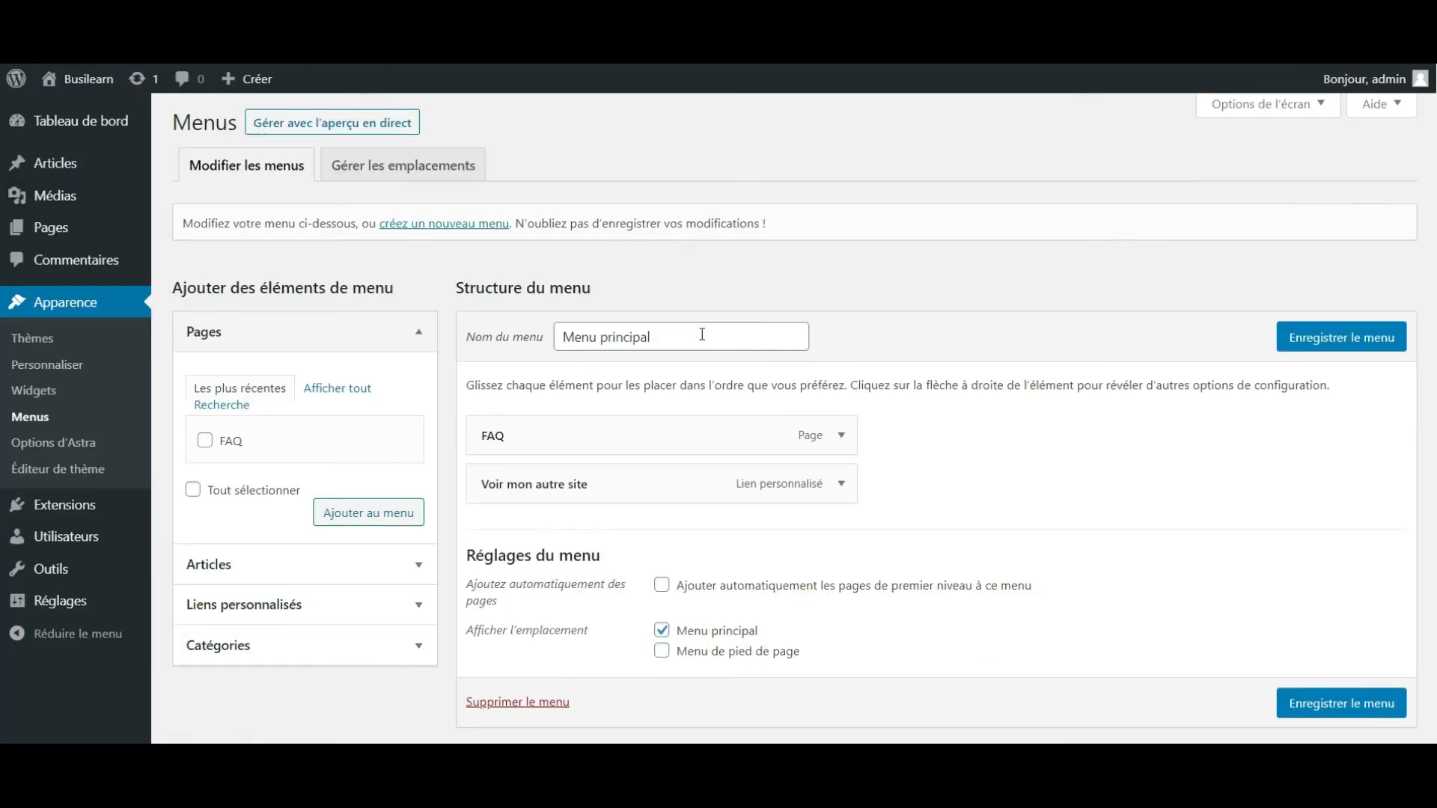
pyautogui.scroll(-1, 701, 334)
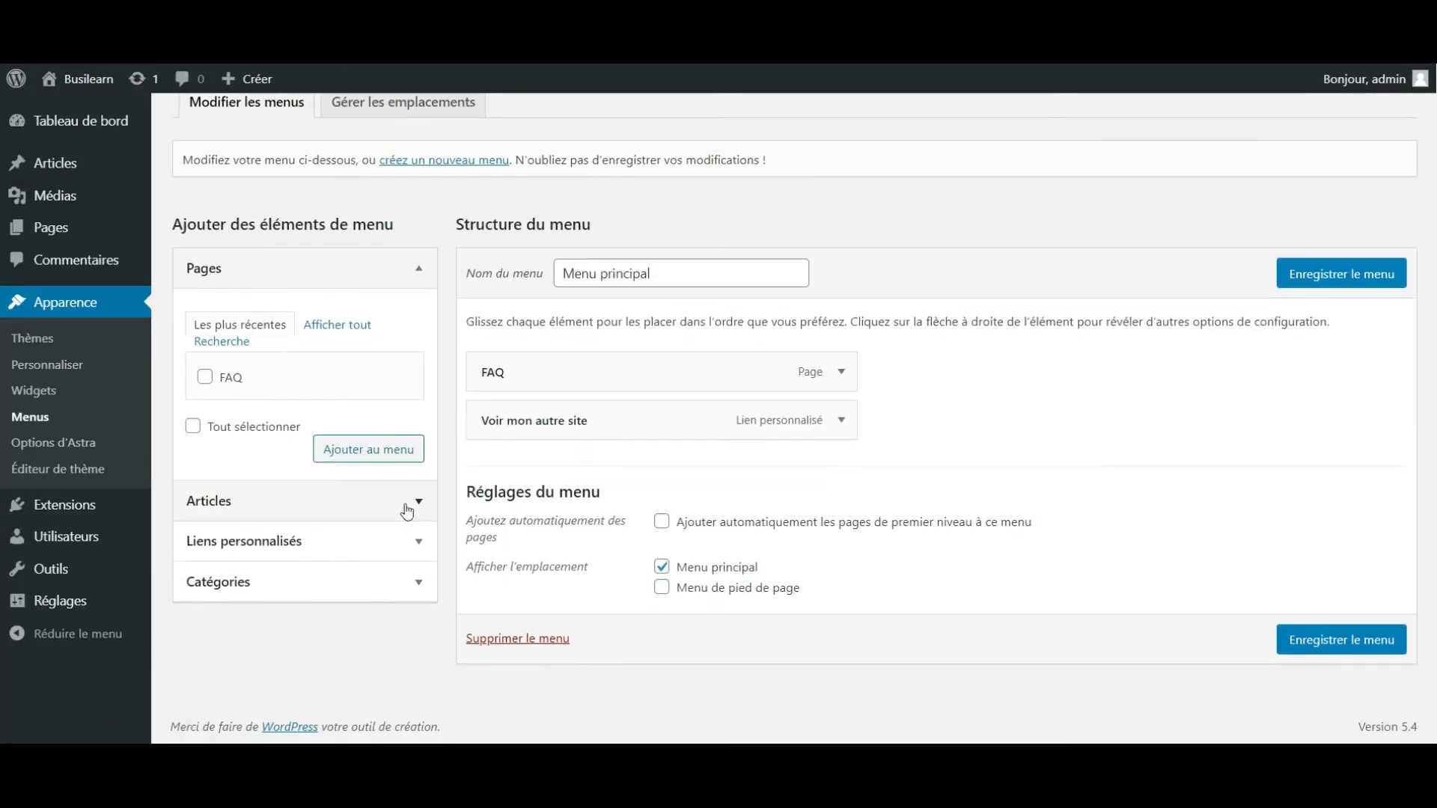
pyautogui.click(416, 544)
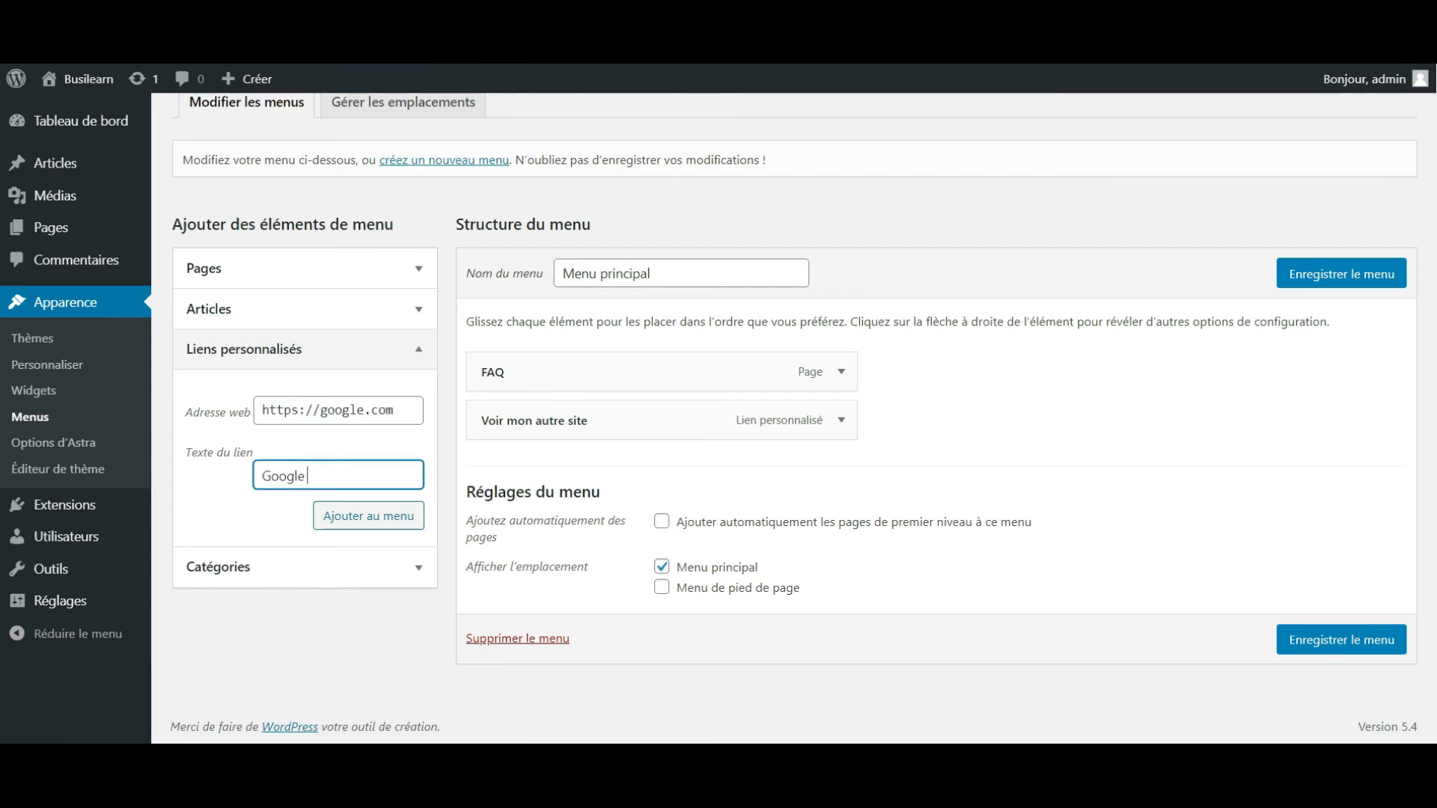
pyautogui.write('Com')
pyautogui.click(350, 515)
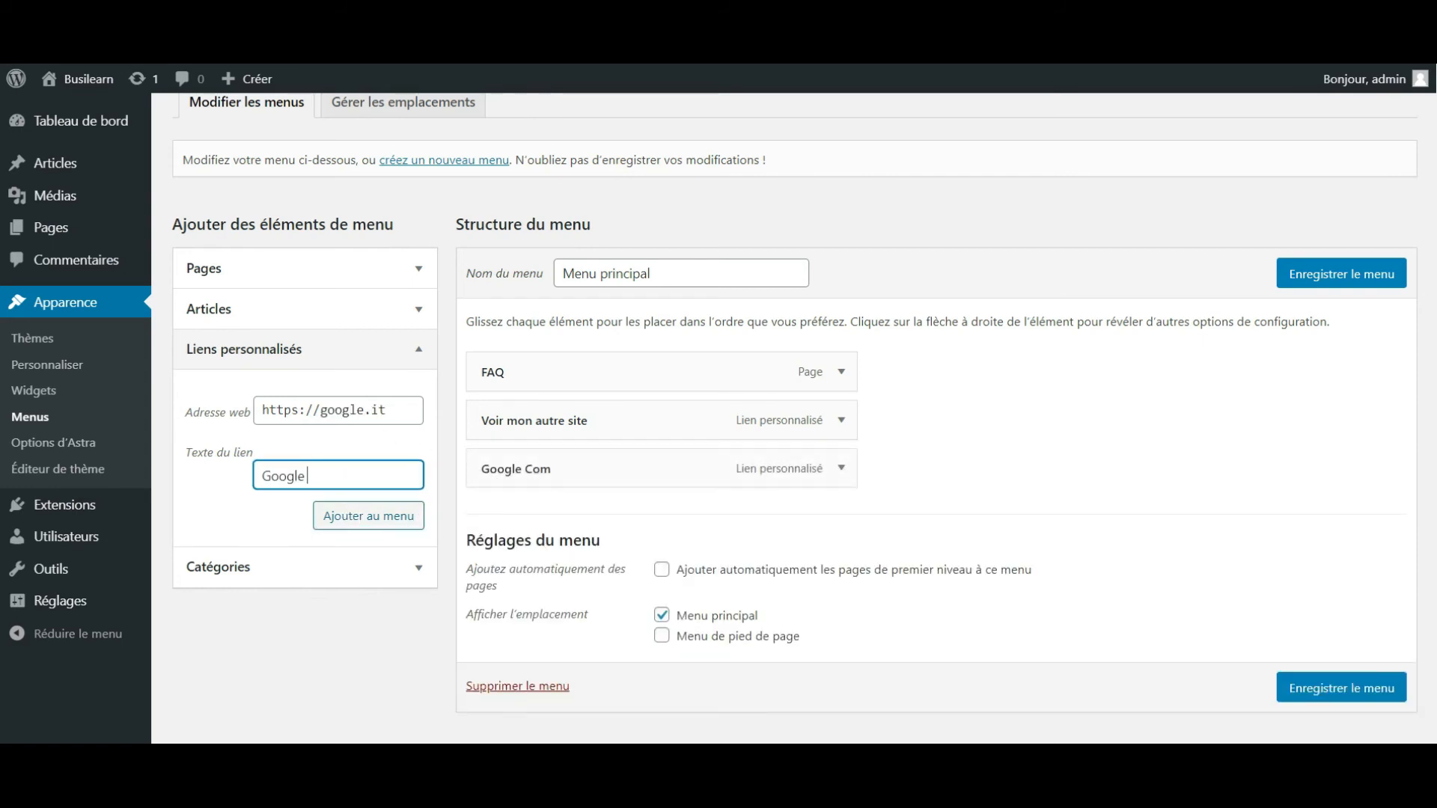
pyautogui.write('It')
pyautogui.click(399, 526)
# Nest "Google Com" and "Google It" as sub-items under "Voir mon autre site" and save the menu
pyautogui.moveTo(593, 472); pyautogui.dragTo(633, 476)
pyautogui.moveTo(577, 520); pyautogui.dragTo(617, 516)
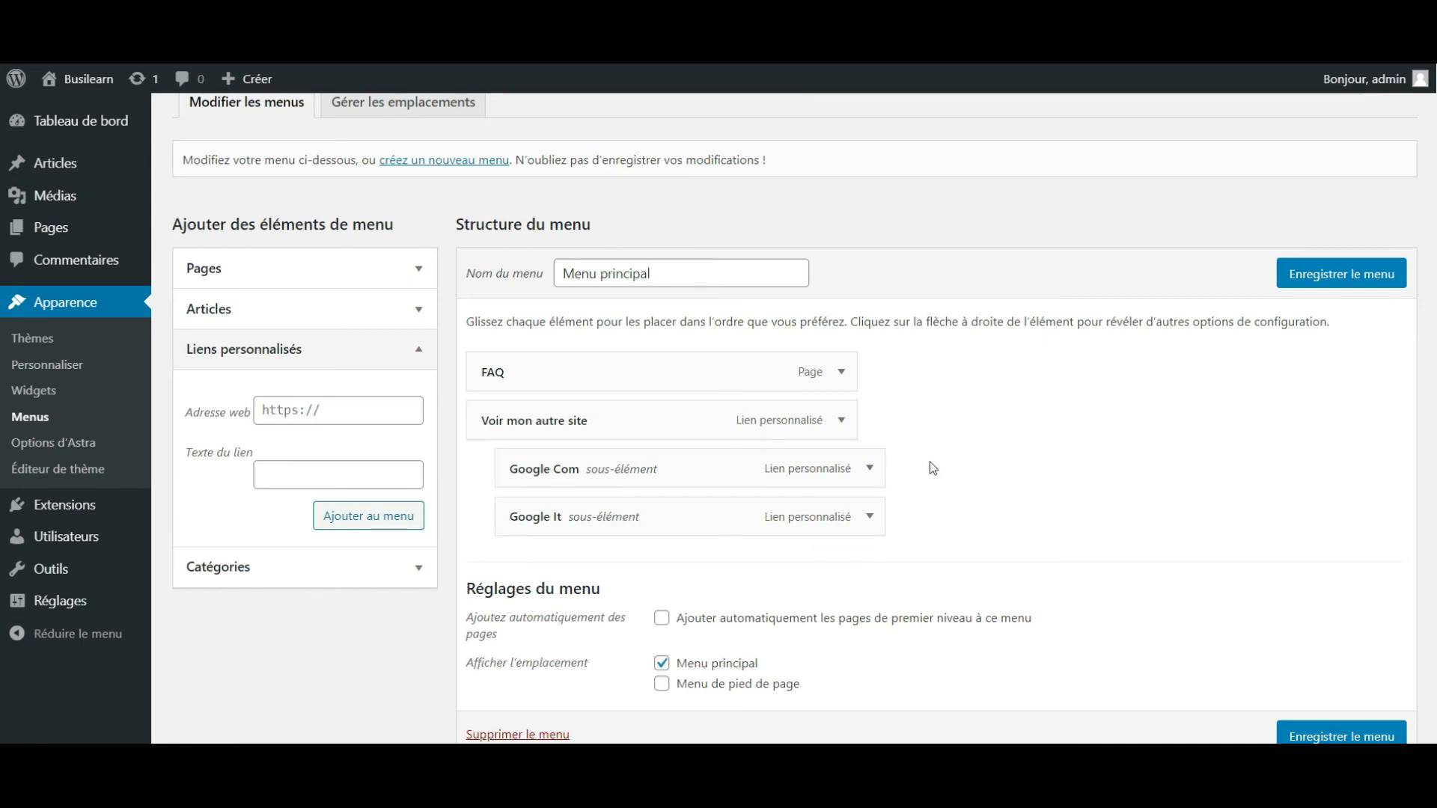
pyautogui.click(1340, 276)
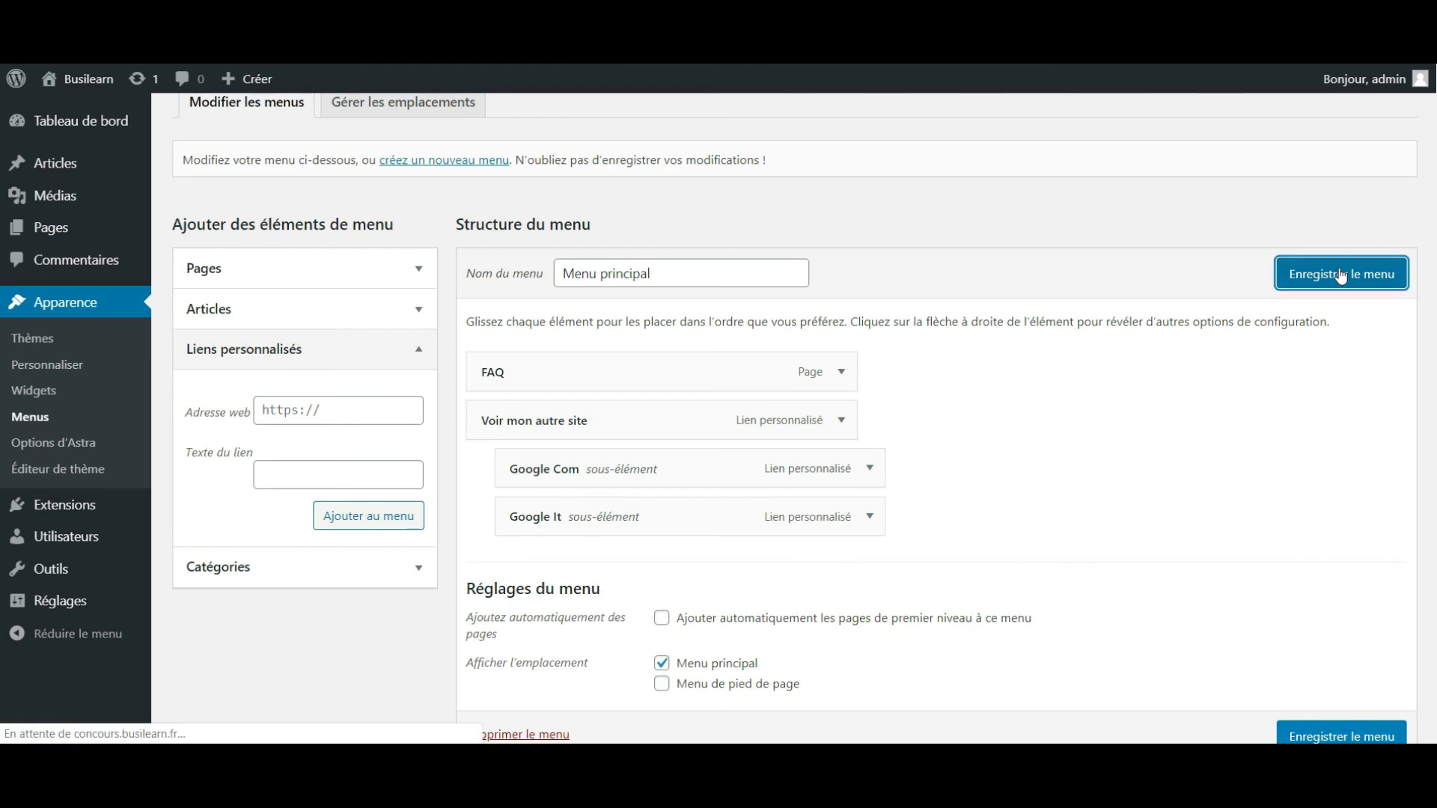
# Test the "Voir mon autre site" link and its submenu on the live site, and return to the site
pyautogui.click(45, 119)
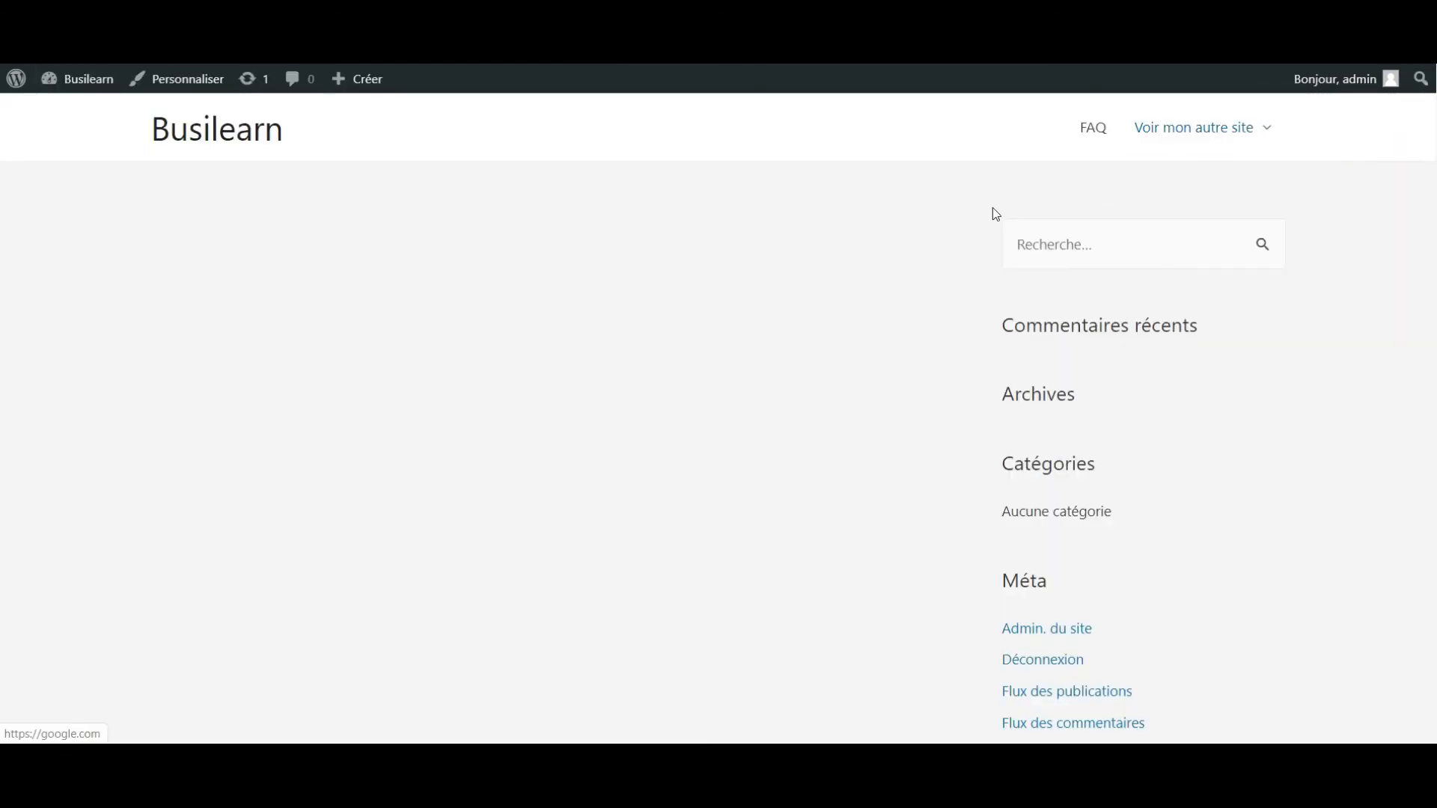
pyautogui.moveTo(1180, 135)
pyautogui.click(1198, 133)
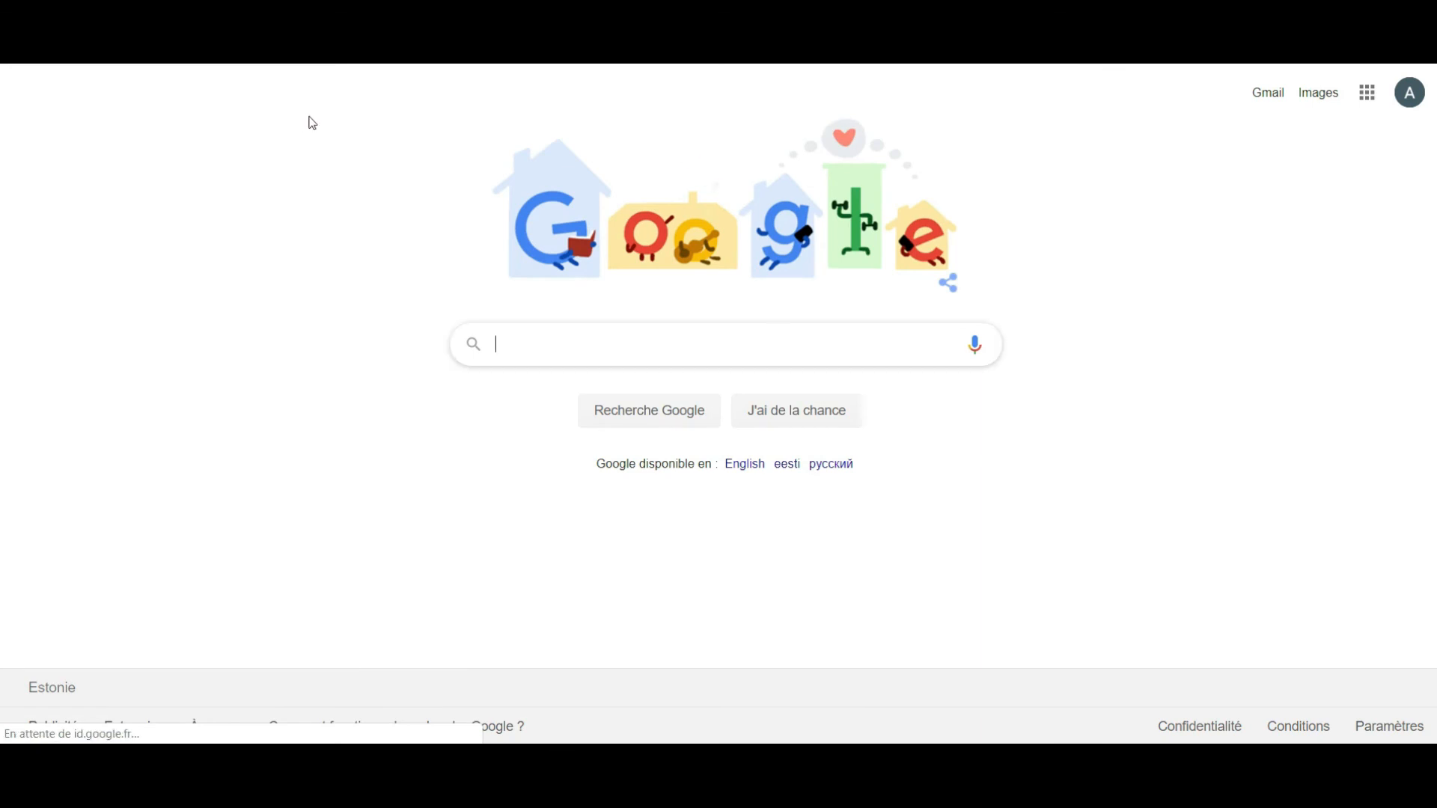
pyautogui.click(16, 46)
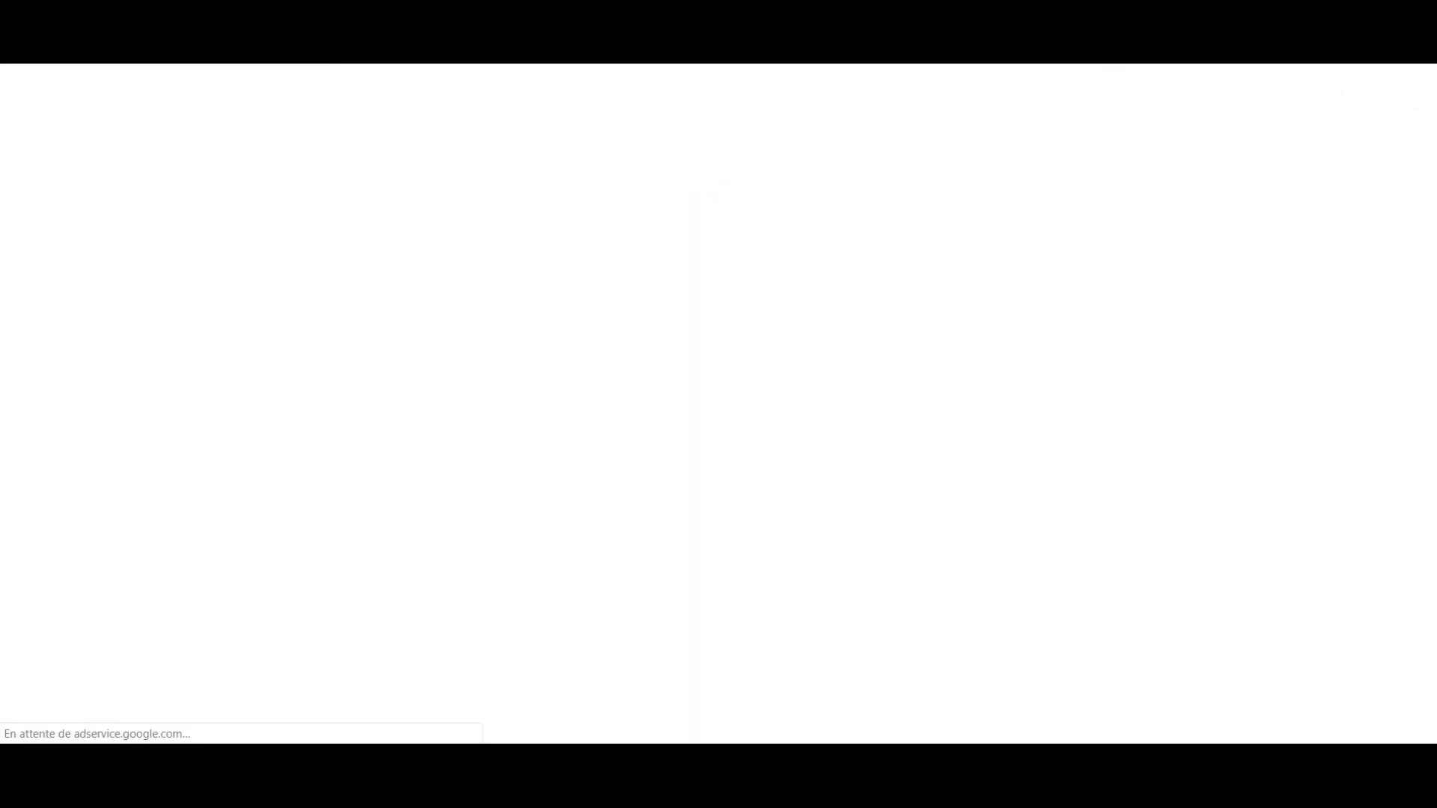
# Set the web address of the "Voir mon autre site" menu item to # and save the menu
pyautogui.moveTo(80, 77)
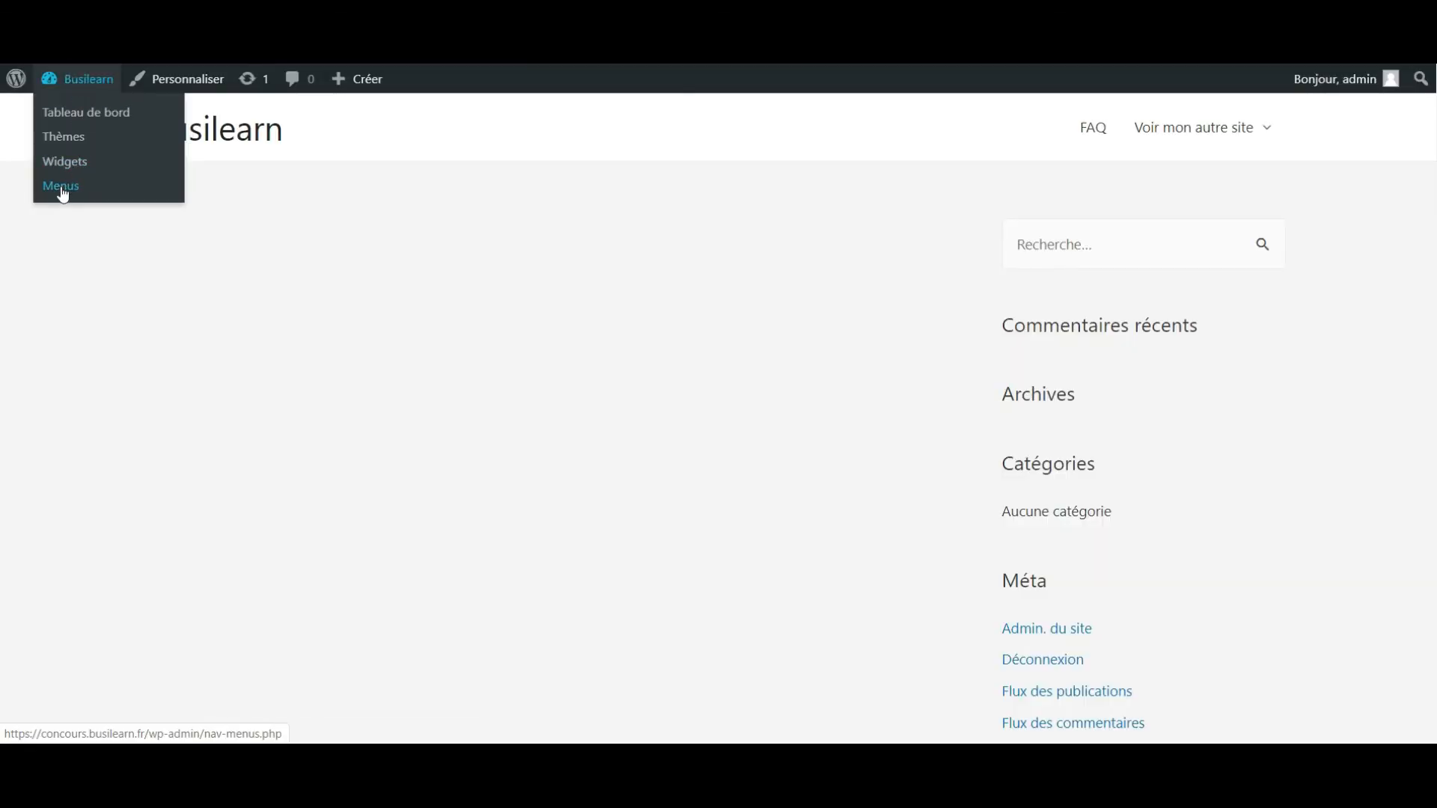
pyautogui.click(61, 189)
pyautogui.scroll(-1, 645, 286)
pyautogui.scroll(-1, 853, 352)
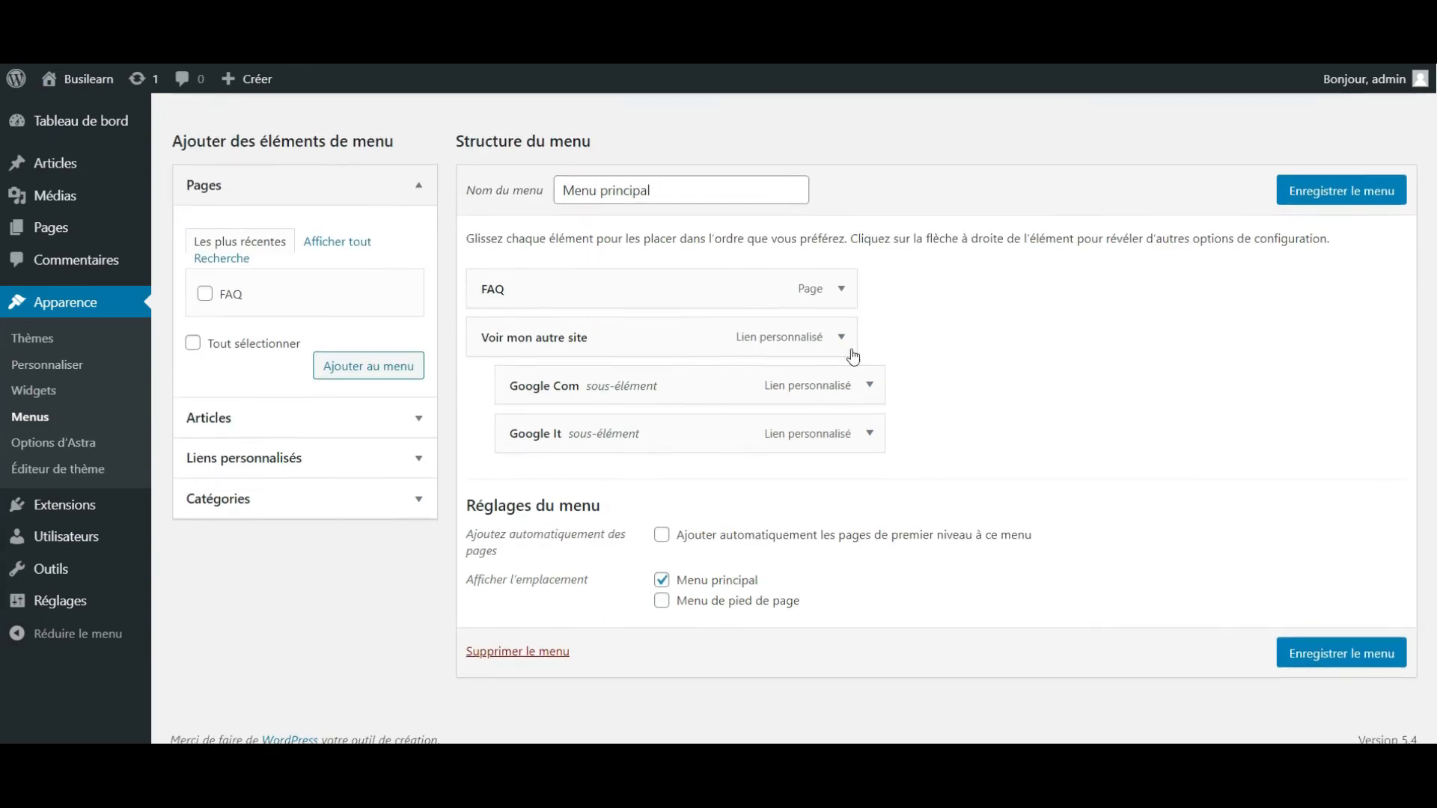
pyautogui.scroll(2, 845, 419)
pyautogui.click(841, 483)
pyautogui.scroll(-1, 877, 472)
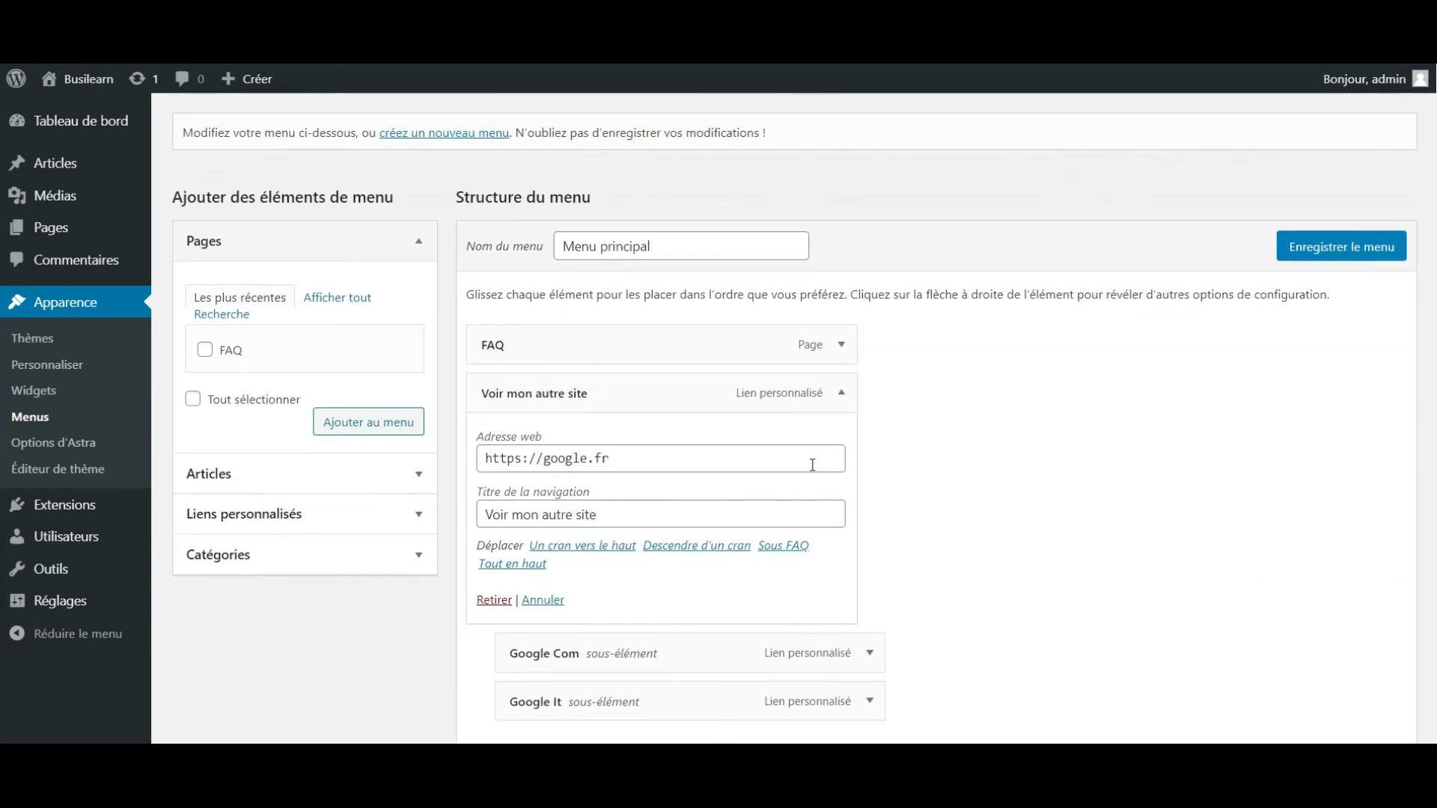
pyautogui.moveTo(712, 459); pyautogui.dragTo(471, 464)
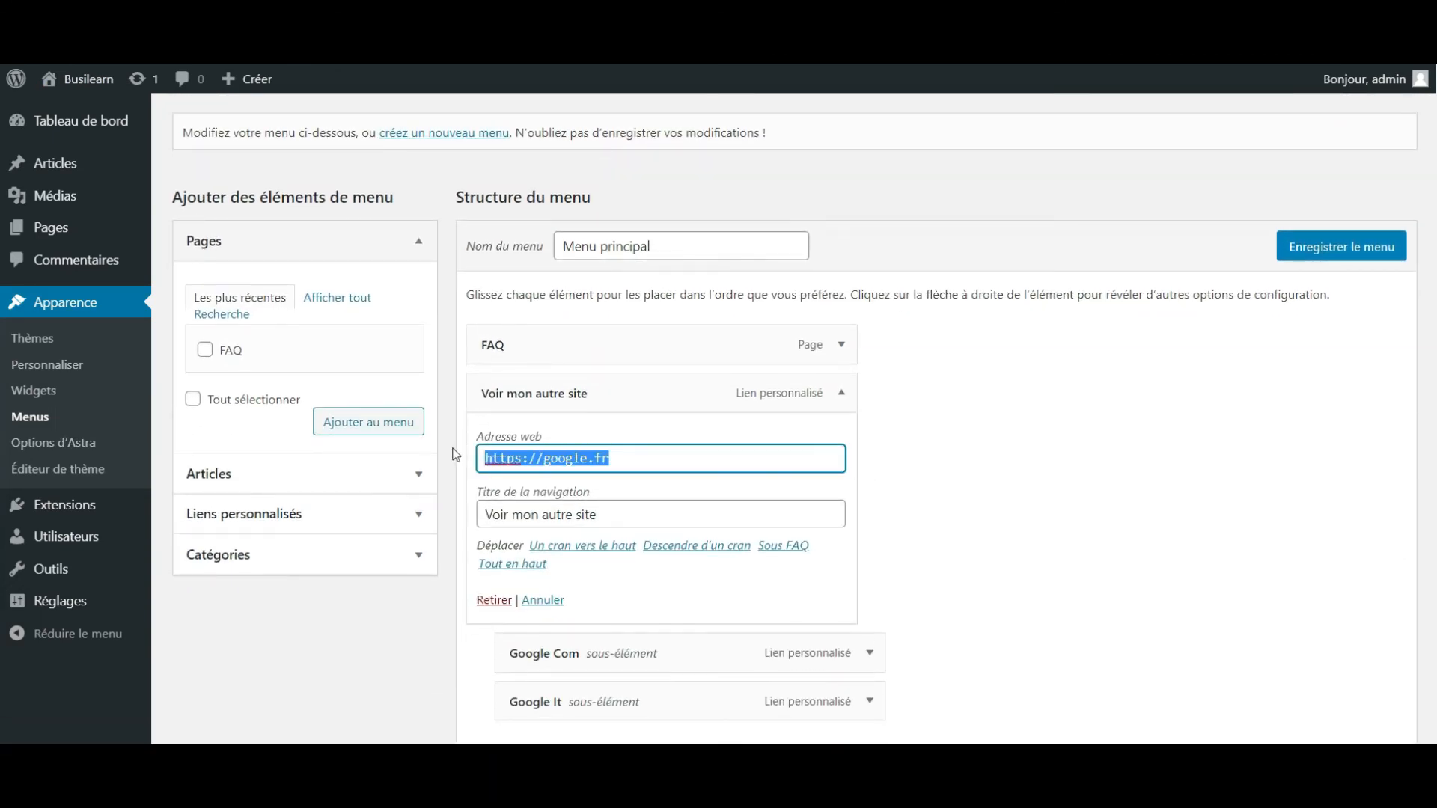
pyautogui.write('#')
pyautogui.click(1016, 506)
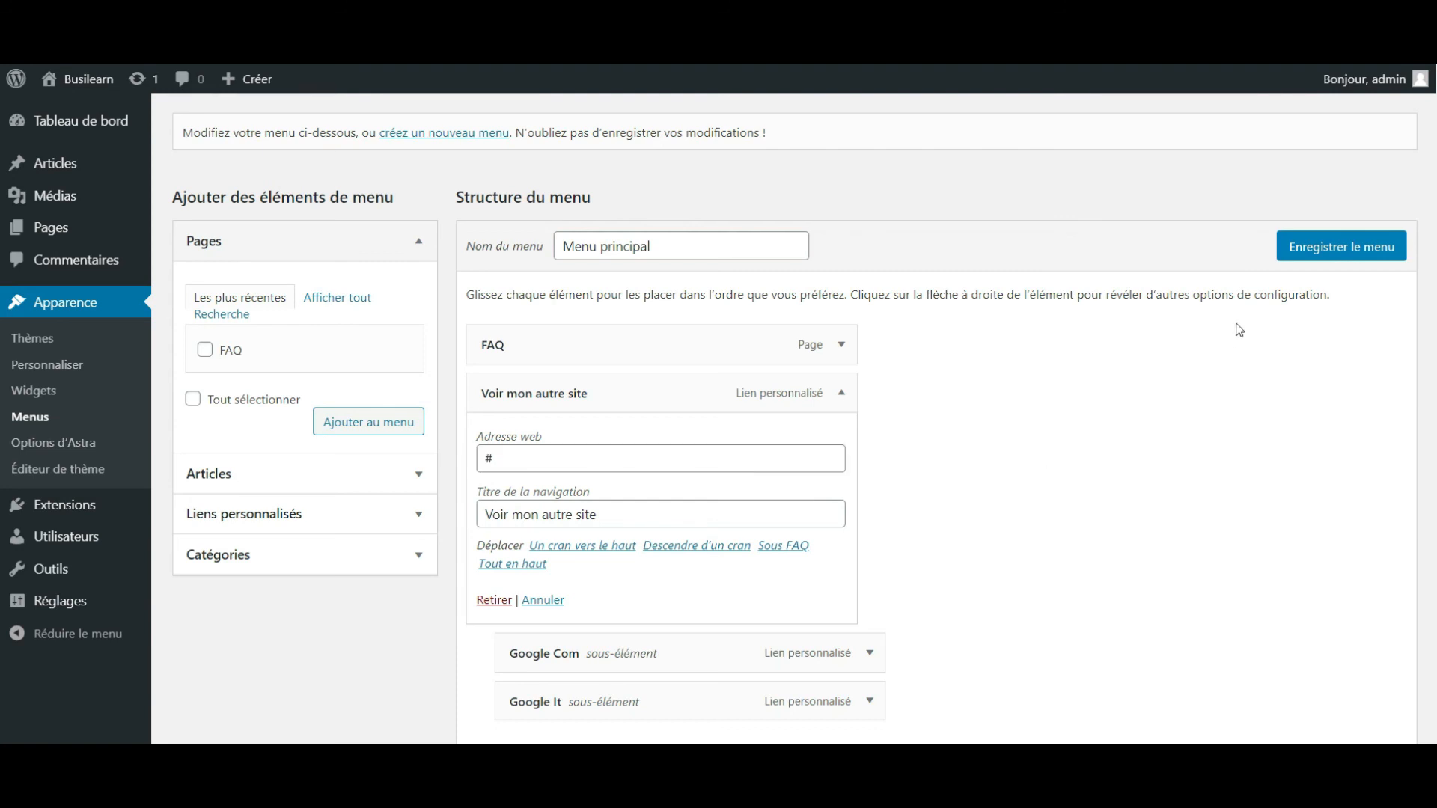
pyautogui.scroll(-1, 1239, 330)
pyautogui.click(1323, 250)
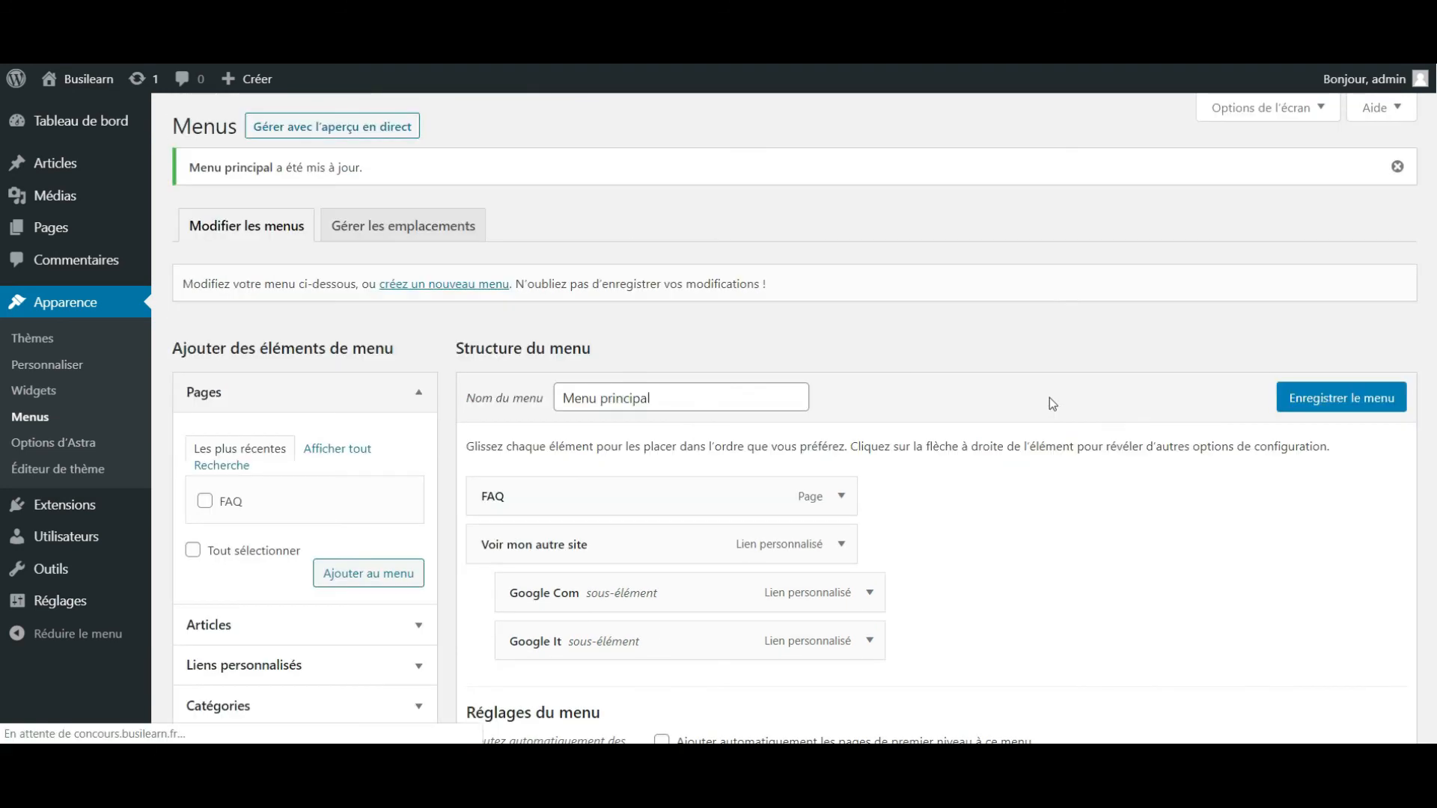
# Examine the "Voir mon autre site" item and its submenu in the live site's header
pyautogui.moveTo(82, 79)
pyautogui.click(91, 112)
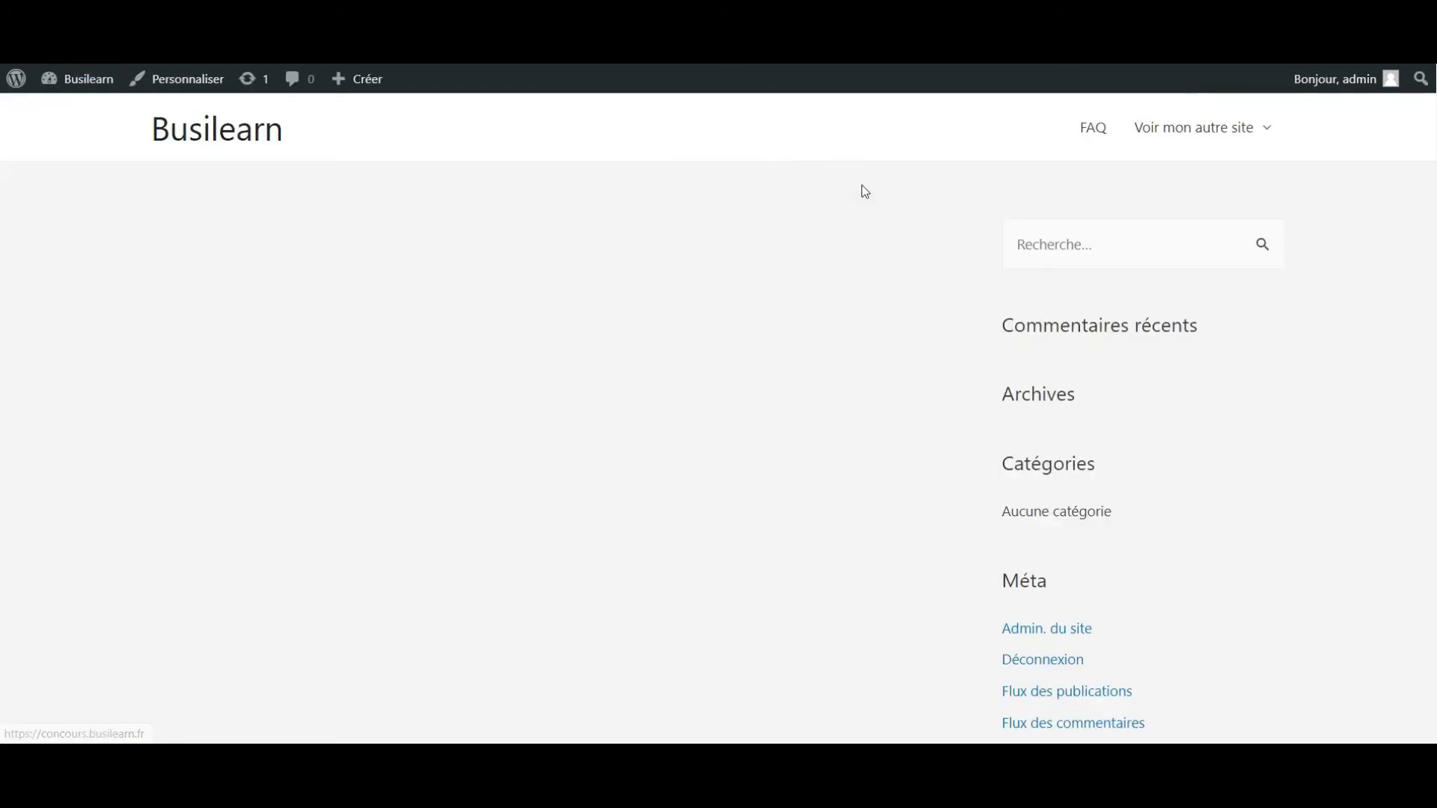
pyautogui.moveTo(1215, 131)
pyautogui.scroll(-1, 1202, 134)
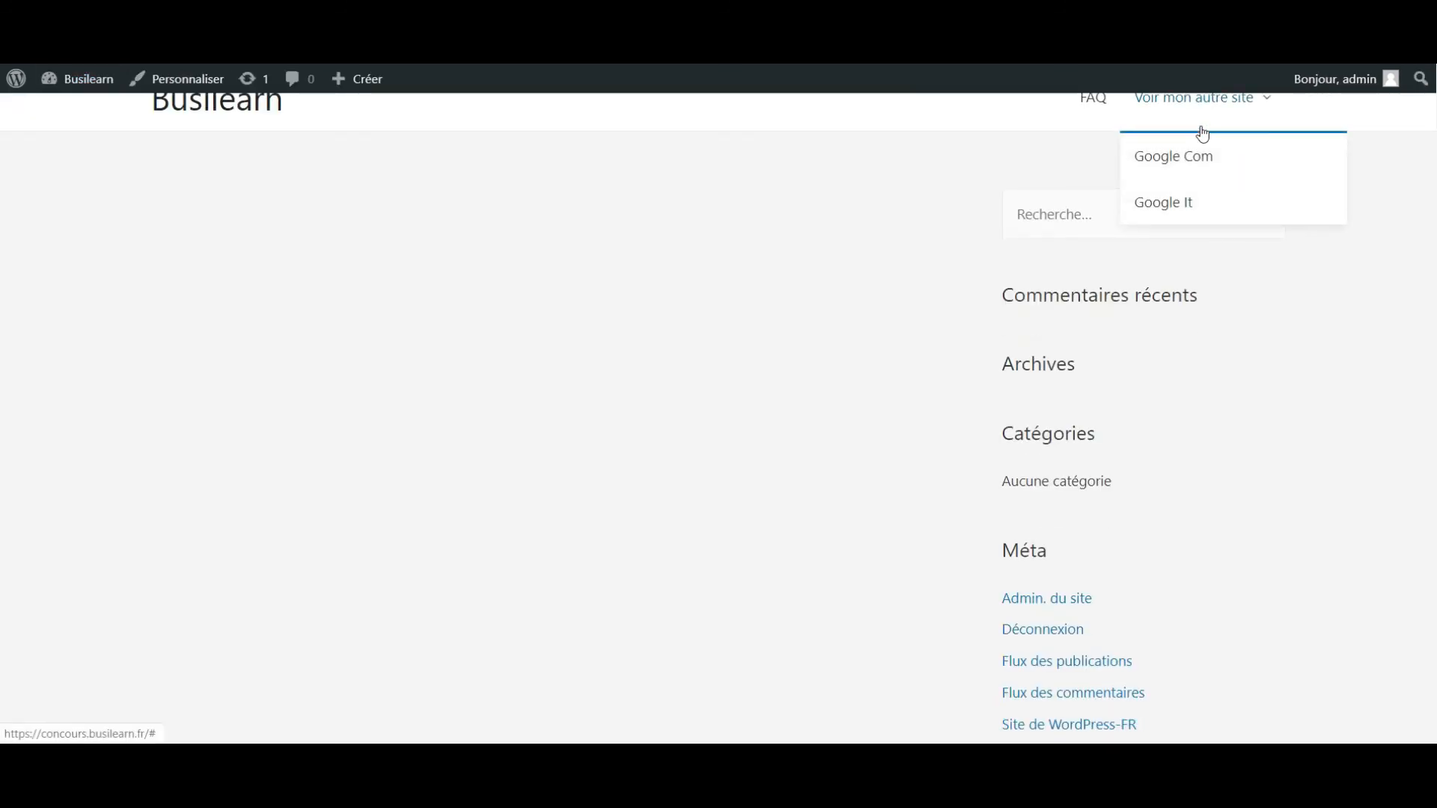
pyautogui.scroll(1, 1201, 134)
pyautogui.scroll(-1, 1197, 131)
pyautogui.scroll(1, 1189, 128)
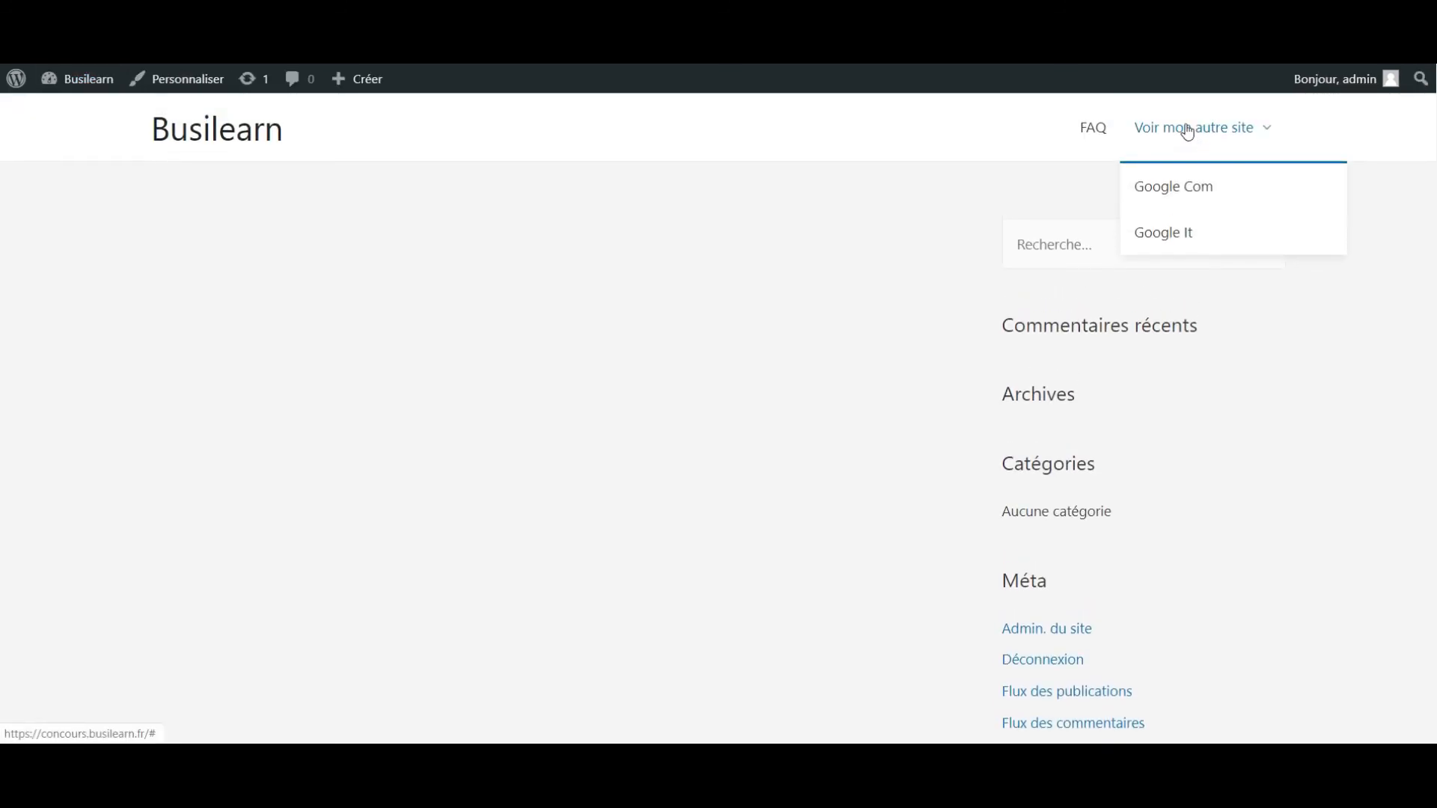